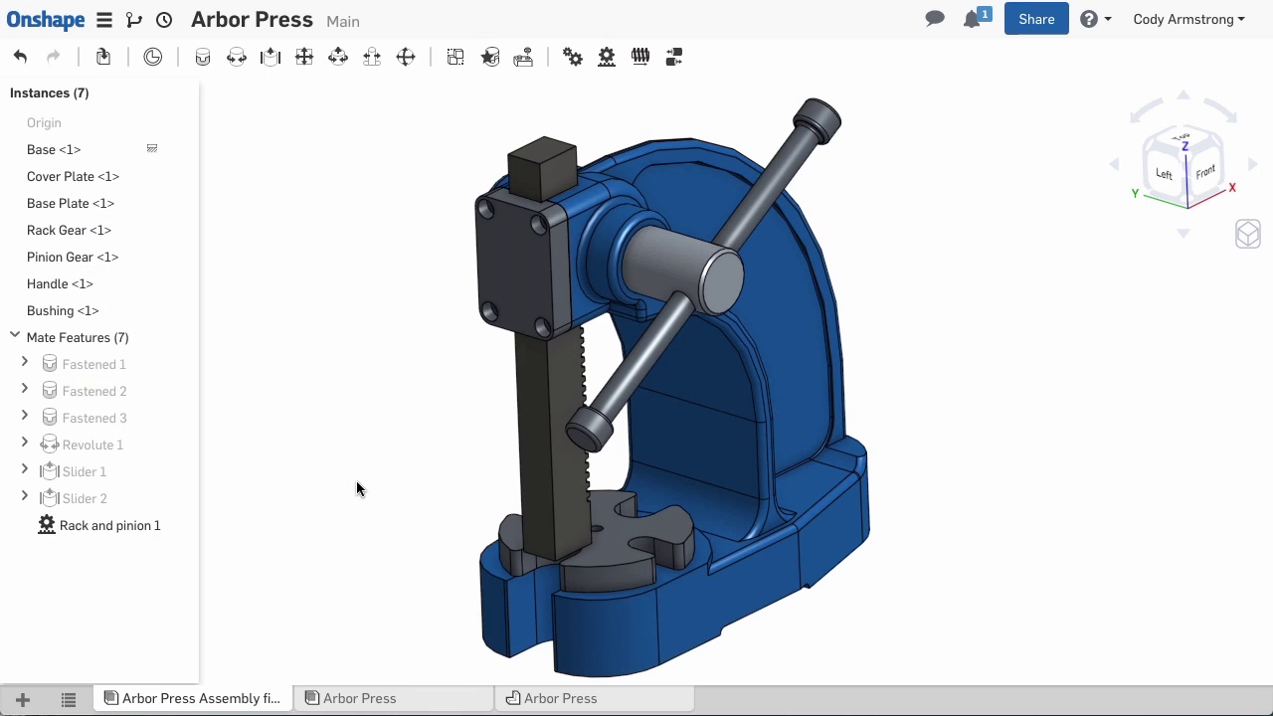
Step: In the empty Arbor Press assembly, insert the Base part at the assembly origin
click(384, 696)
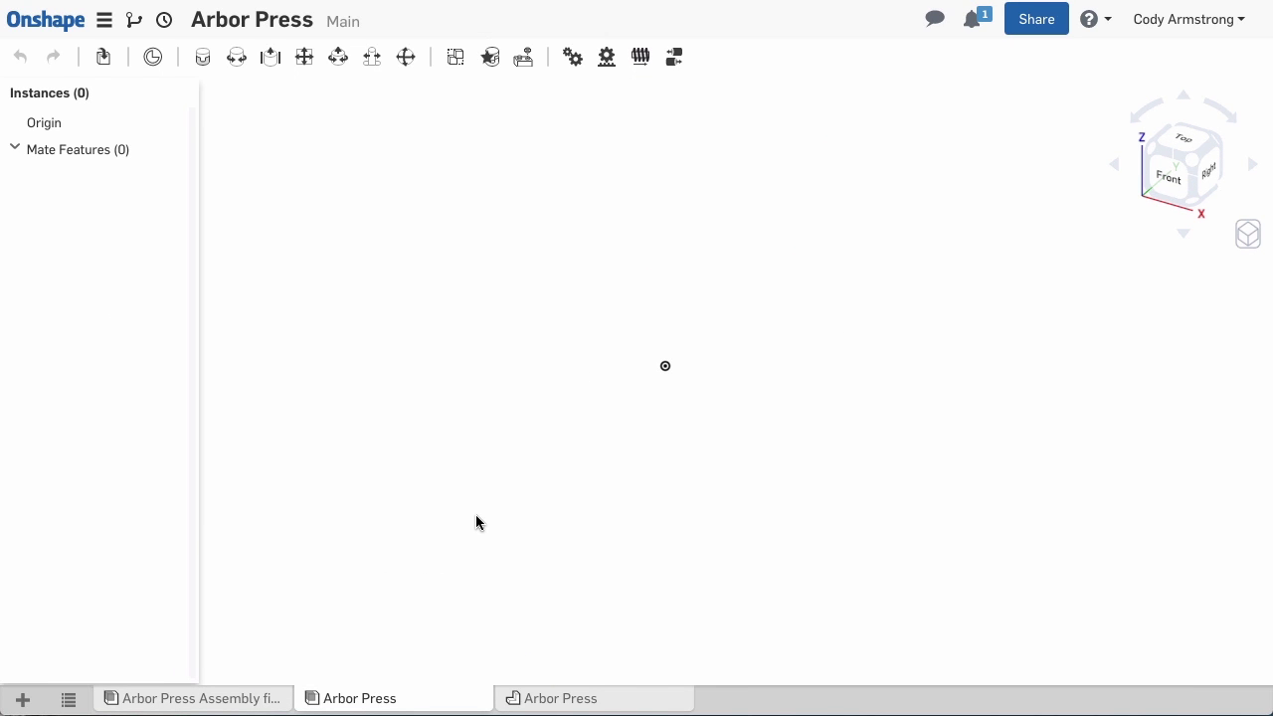
click(103, 57)
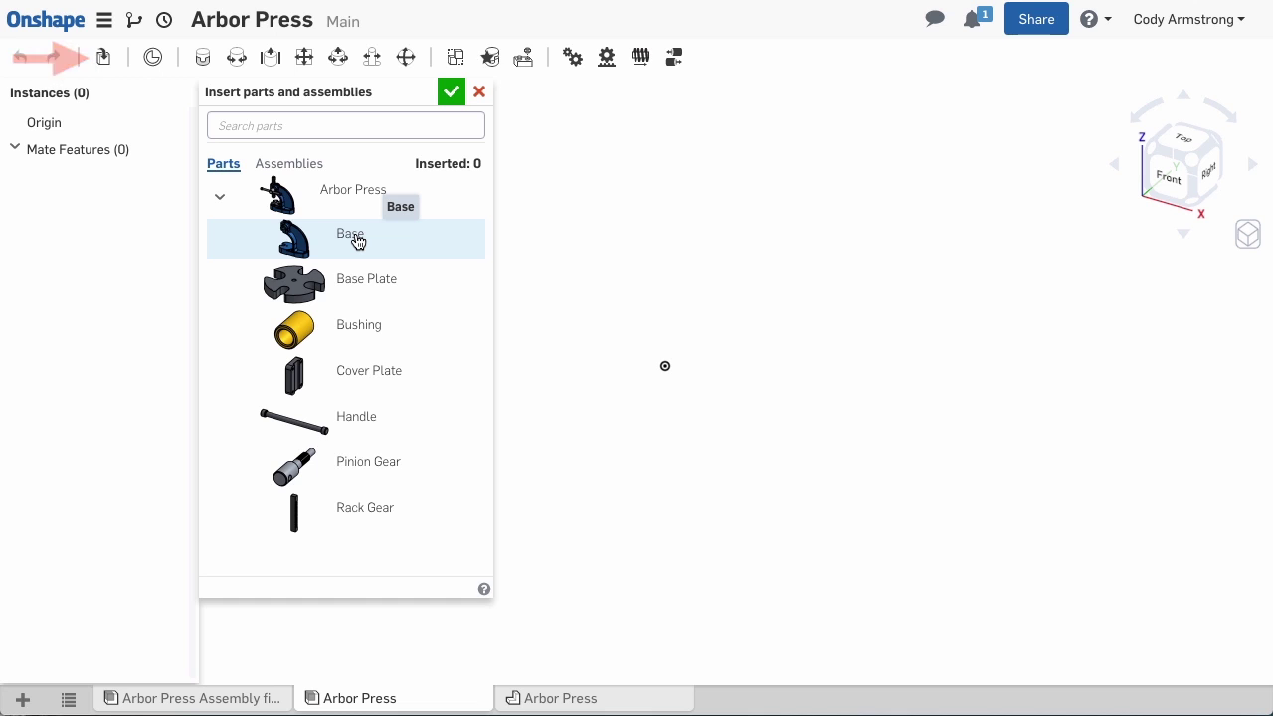
click(358, 242)
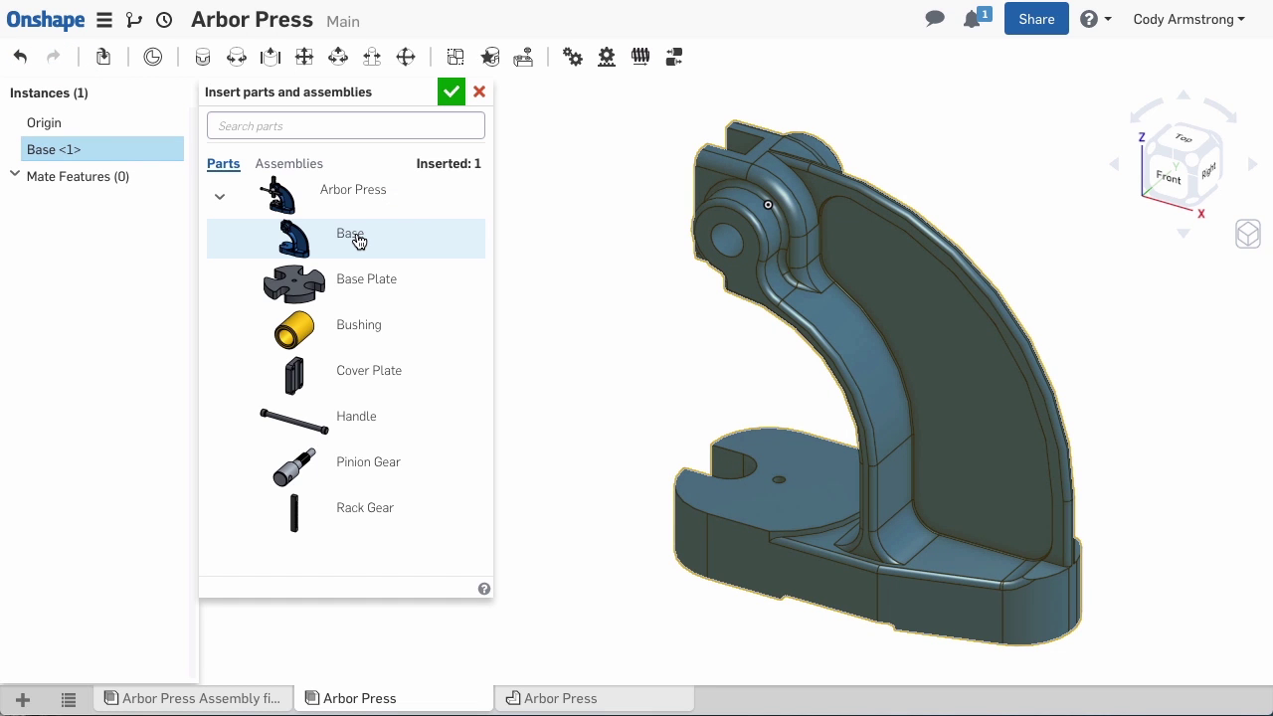
click(451, 96)
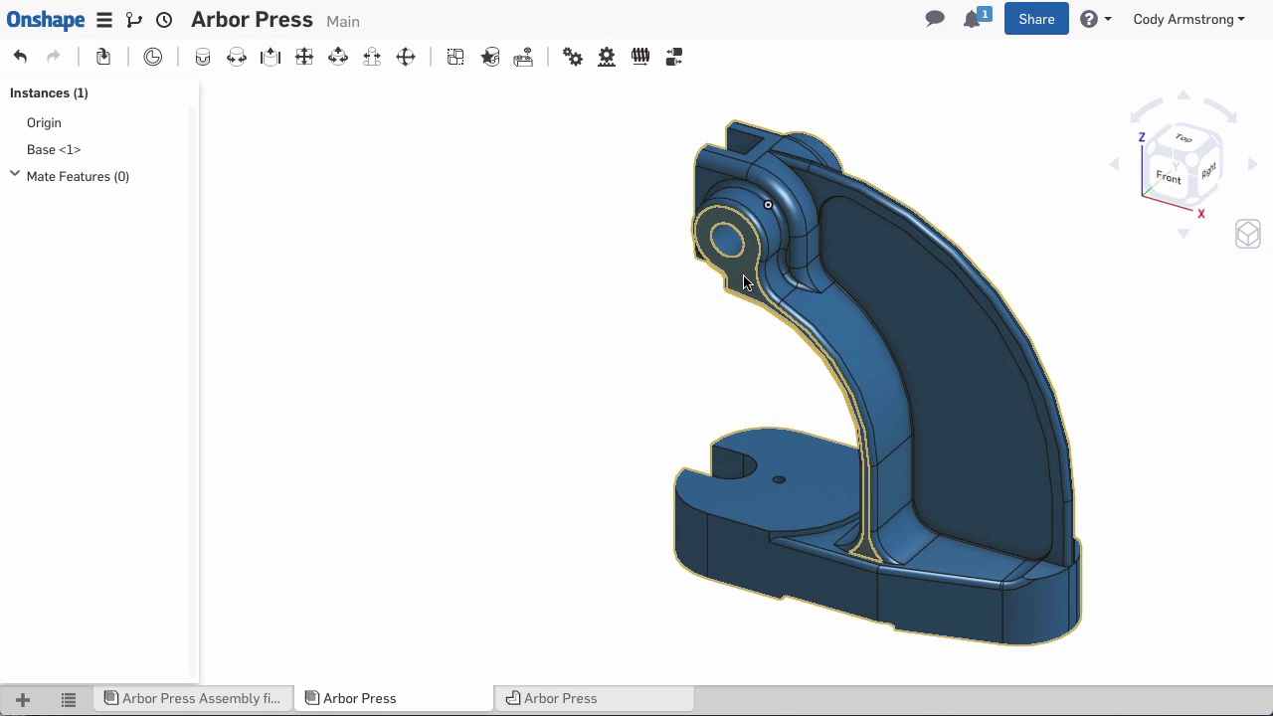
Step: Fix the Base in place so that it cannot move in the assembly
right_click(744, 283)
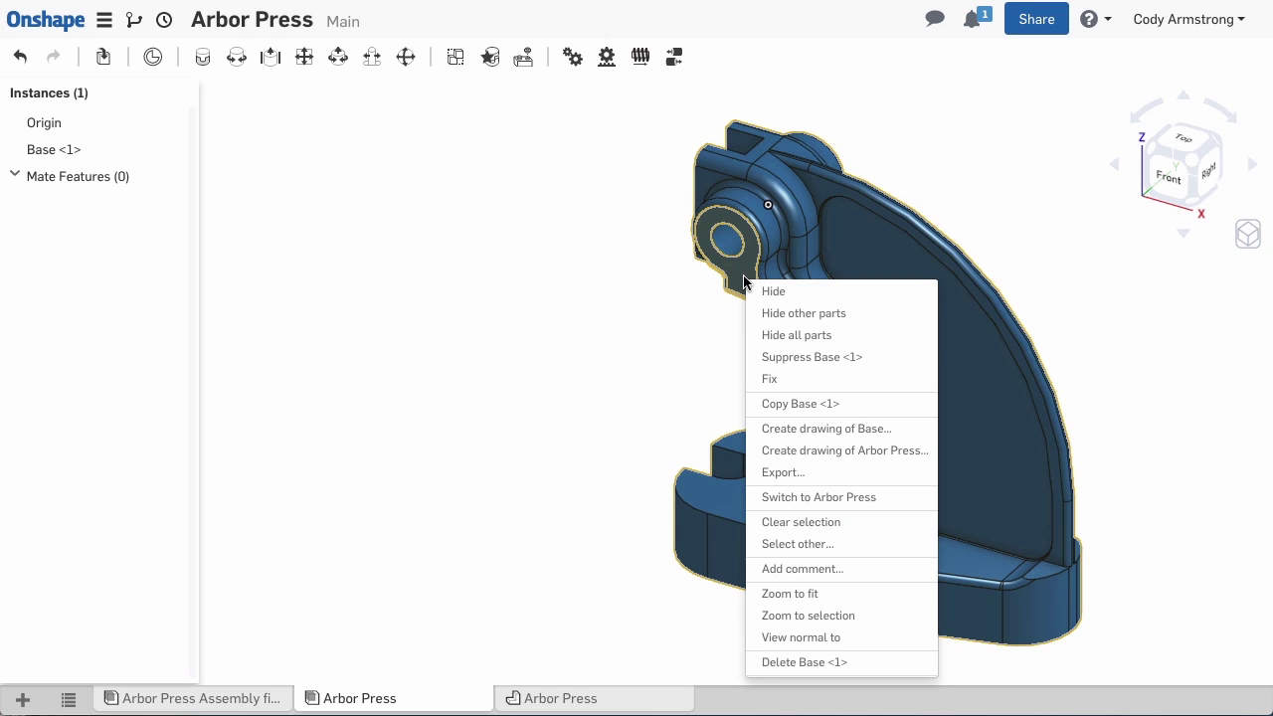
click(857, 384)
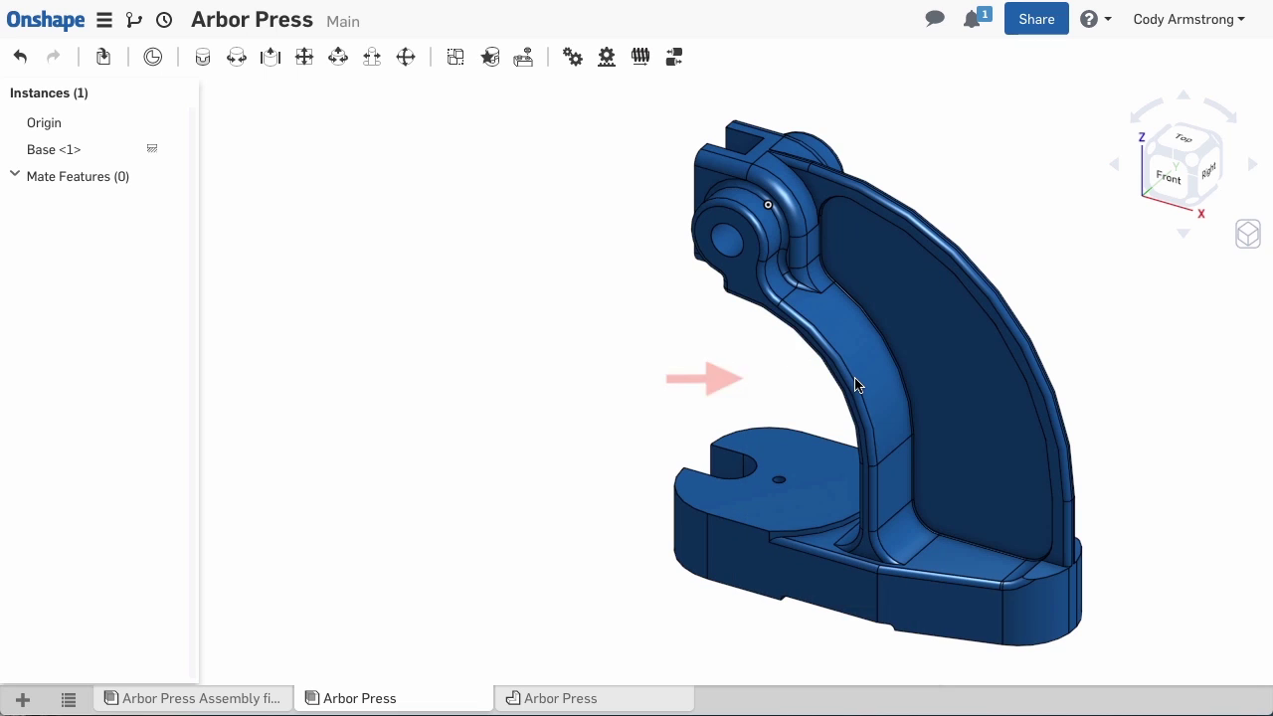
key(f)
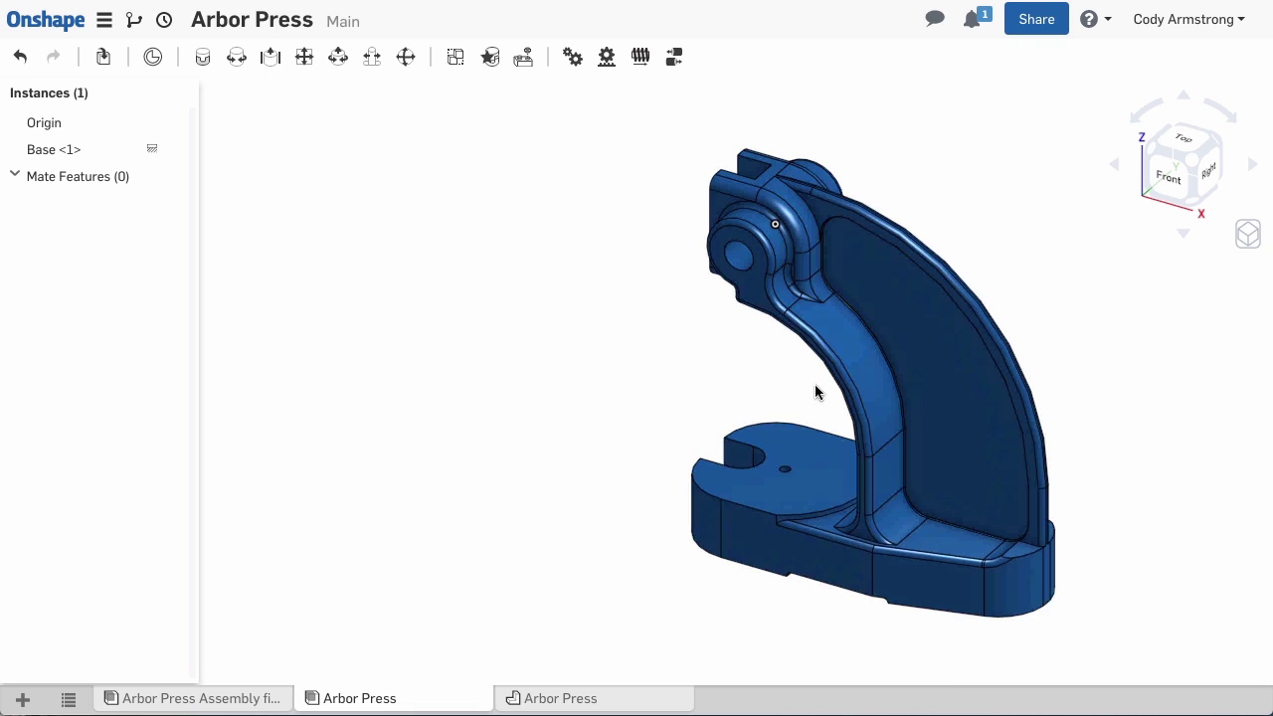
mouse_move(557, 392)
middle_down()
mouse_move(540, 392)
mouse_move(561, 393)
middle_up()
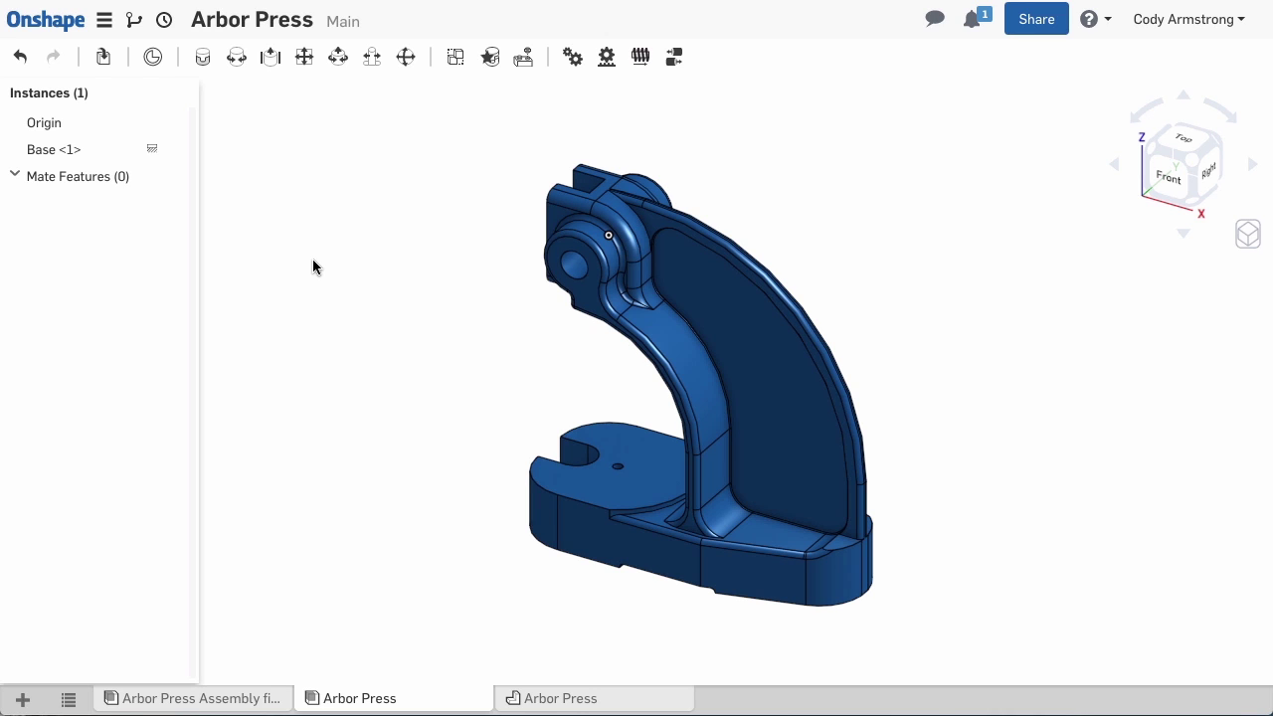
Step: Insert the Base Plate, Bushing and Cover Plate, placing each in empty space beside the Base
click(104, 57)
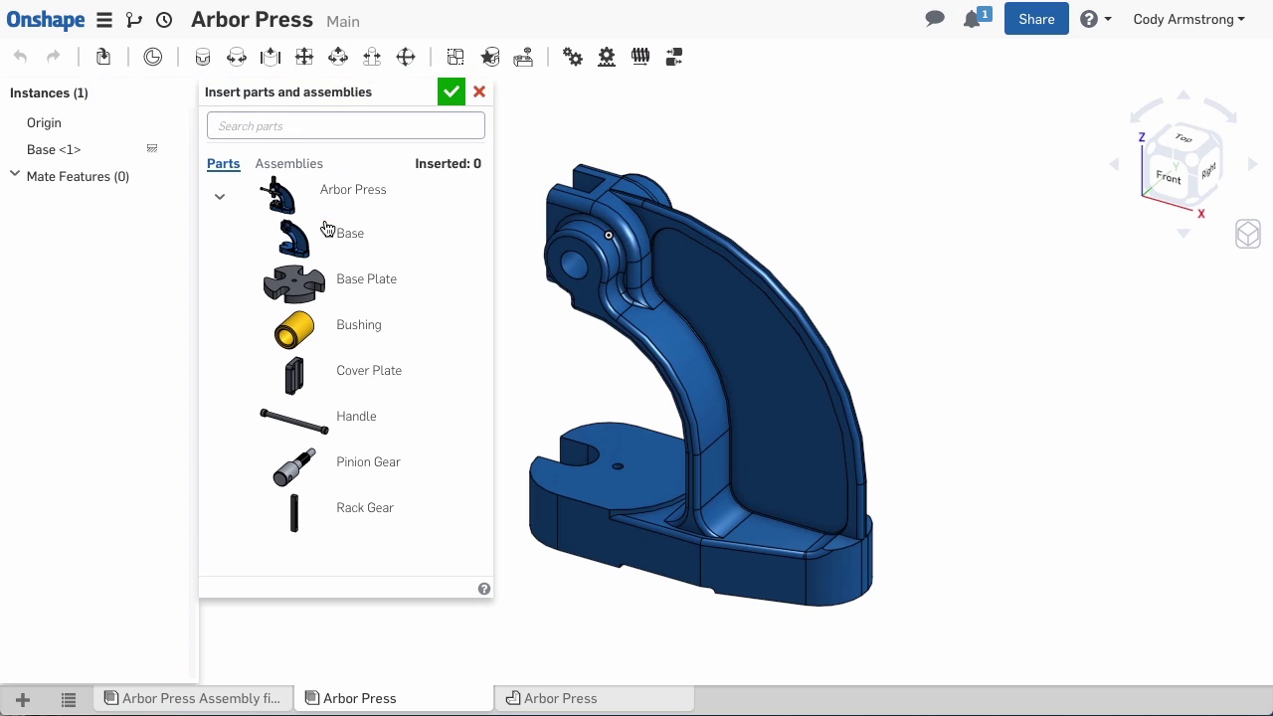
click(337, 277)
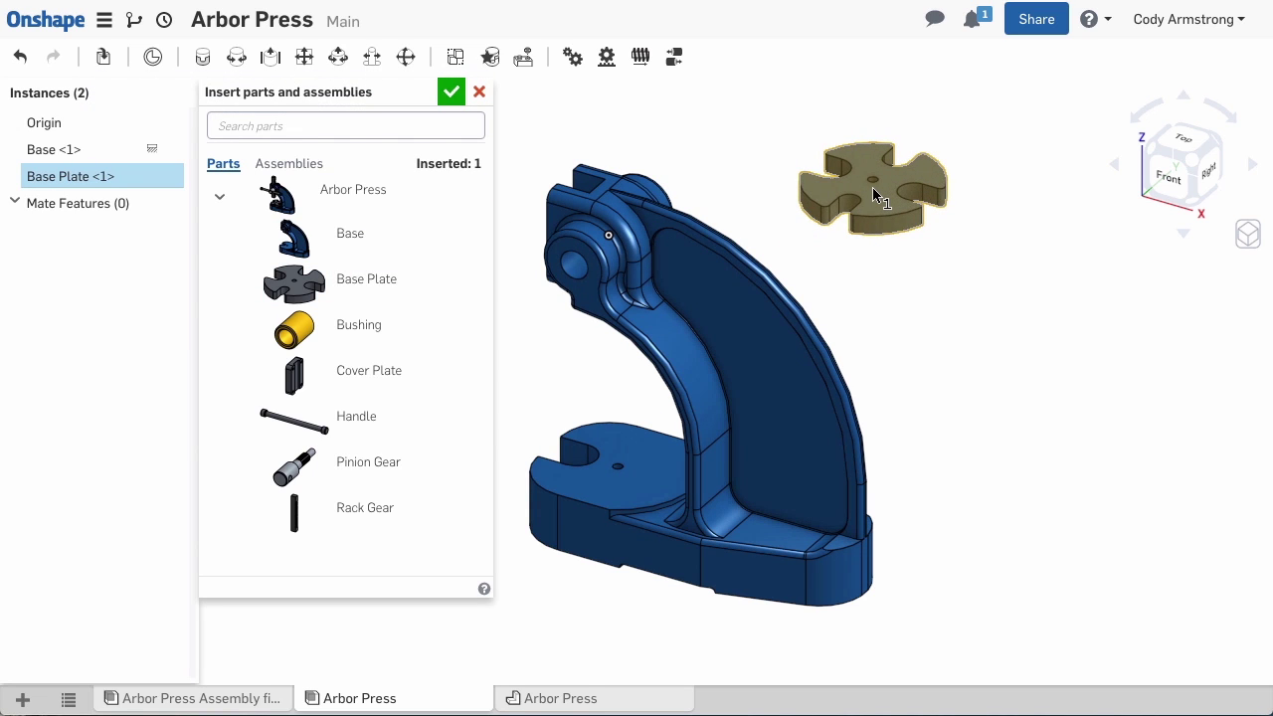
click(873, 194)
click(451, 328)
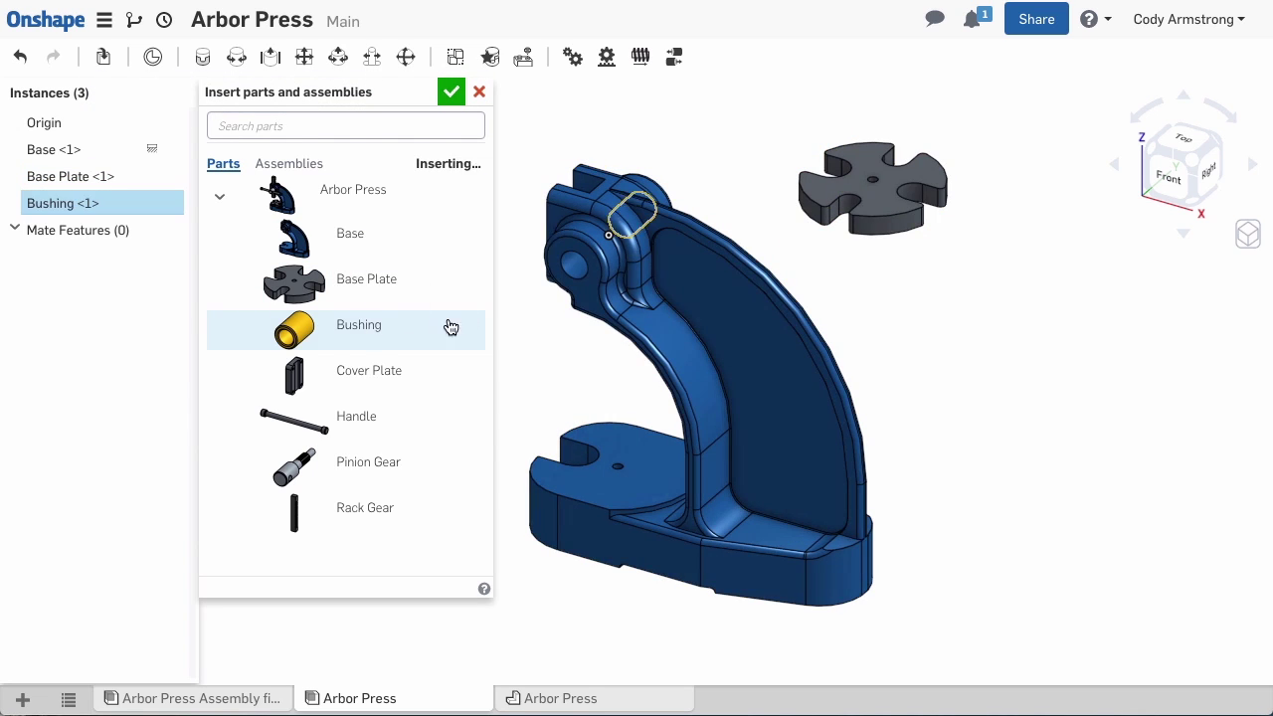
click(923, 282)
click(321, 372)
click(741, 164)
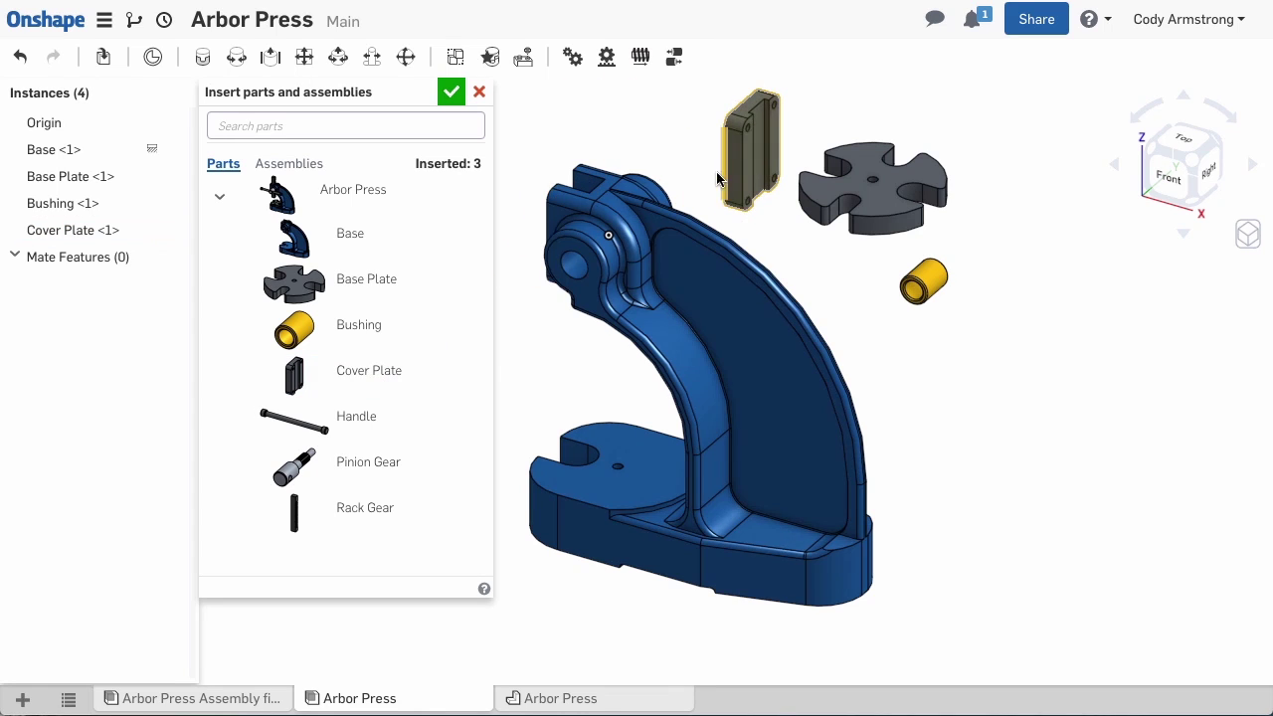
Step: Add the Handle, Pinion Gear and Rack Gear in the space beside the Base and finish inserting parts
click(356, 417)
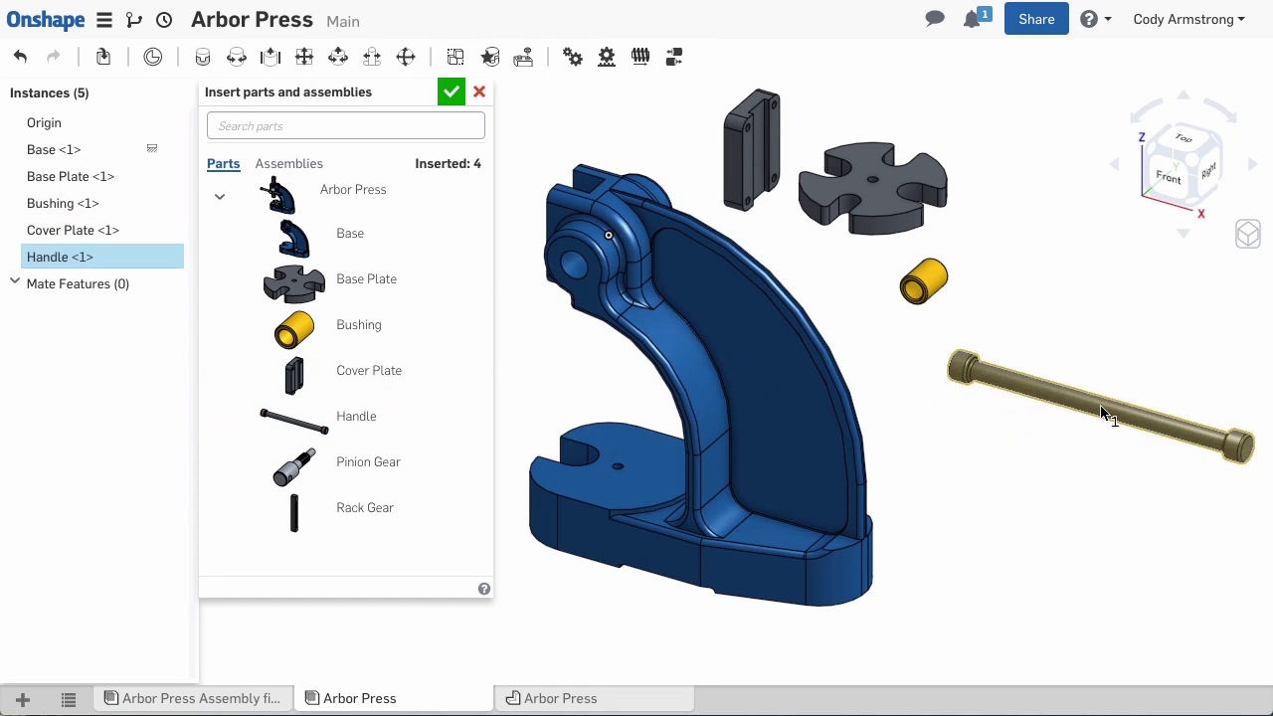
click(1104, 415)
click(364, 477)
click(1000, 554)
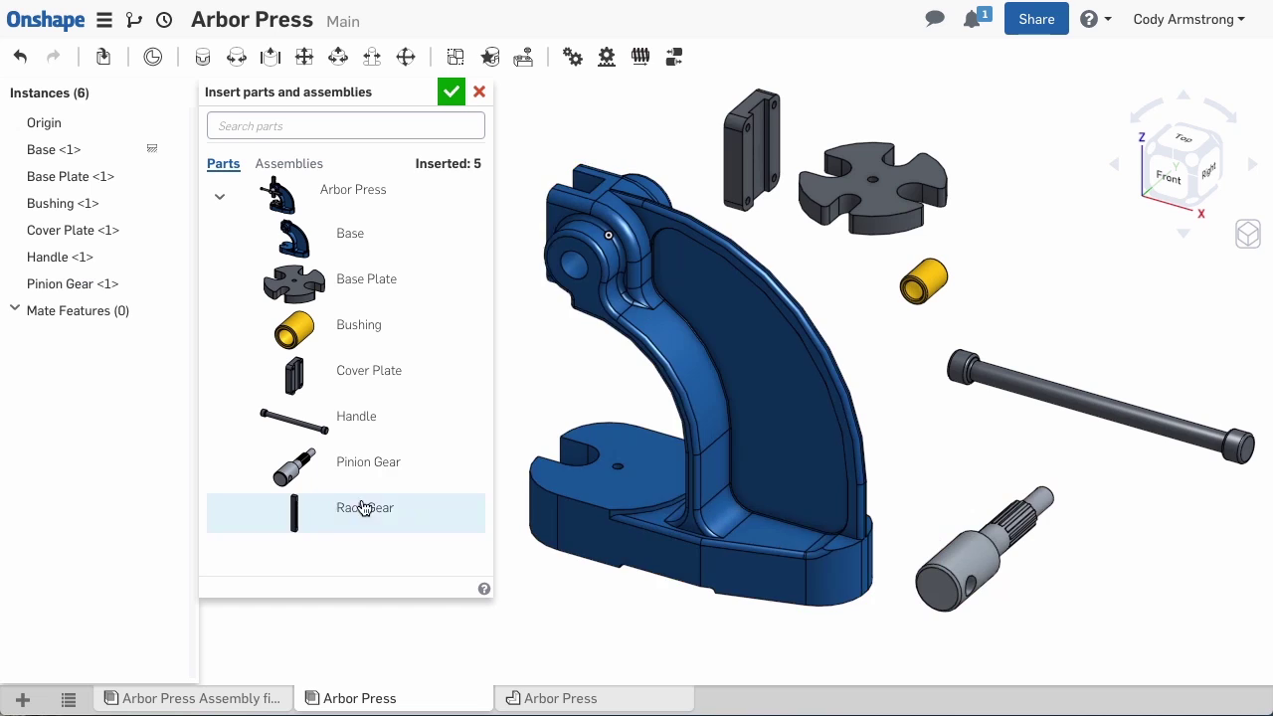
click(364, 509)
click(883, 398)
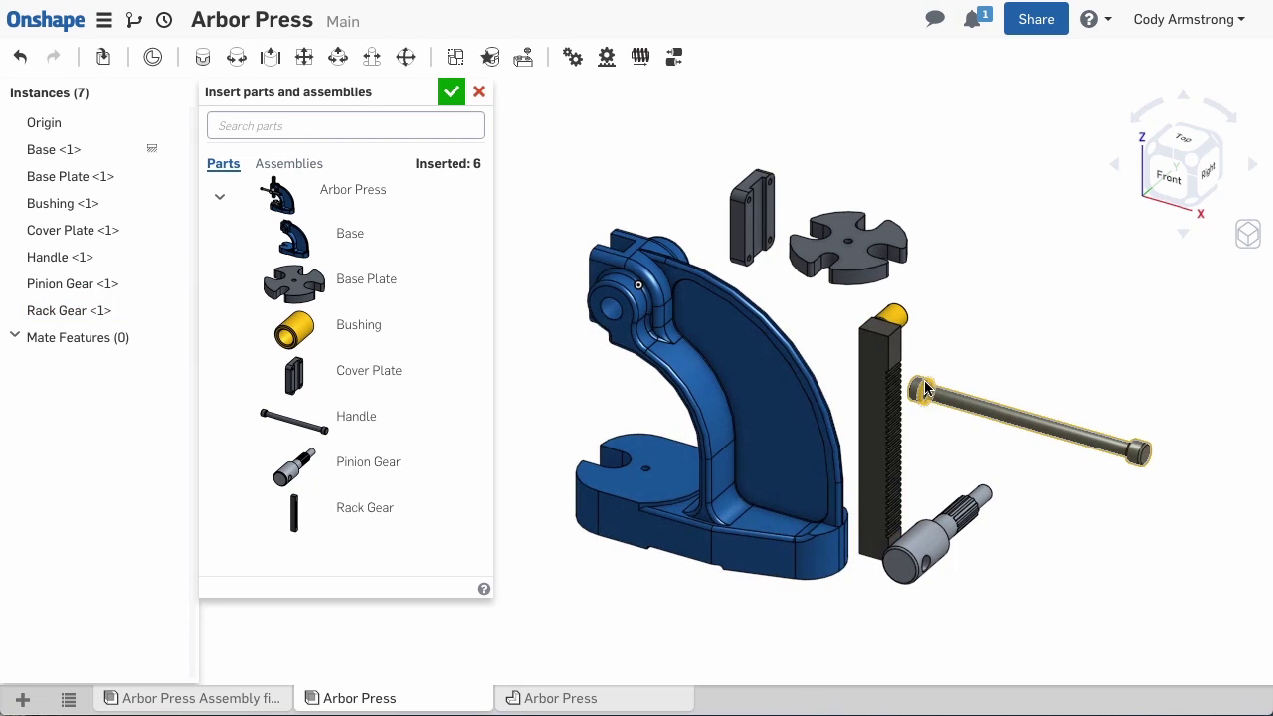
click(450, 93)
Step: Fasten the bushing into the base's bore with a Fastened mate between the bushing's end centre and the bore's centre
scroll(913, 408, up, 4)
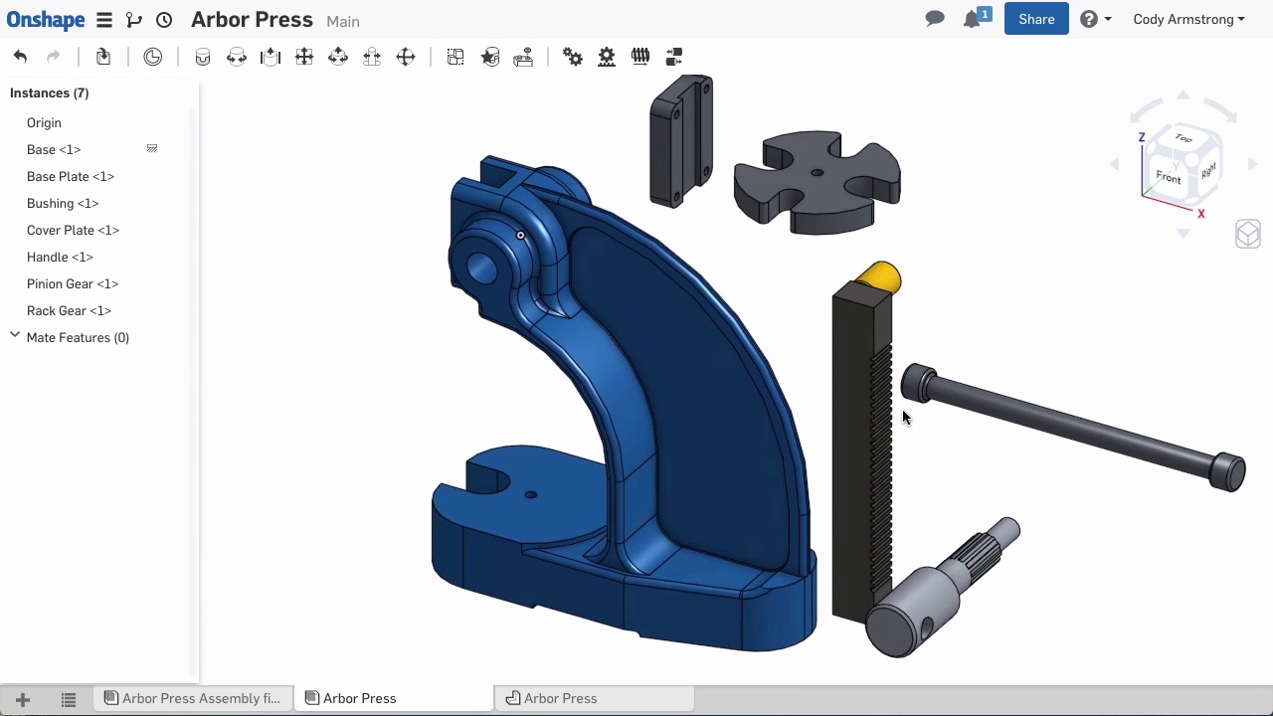
middle_drag(902, 409, 884, 414)
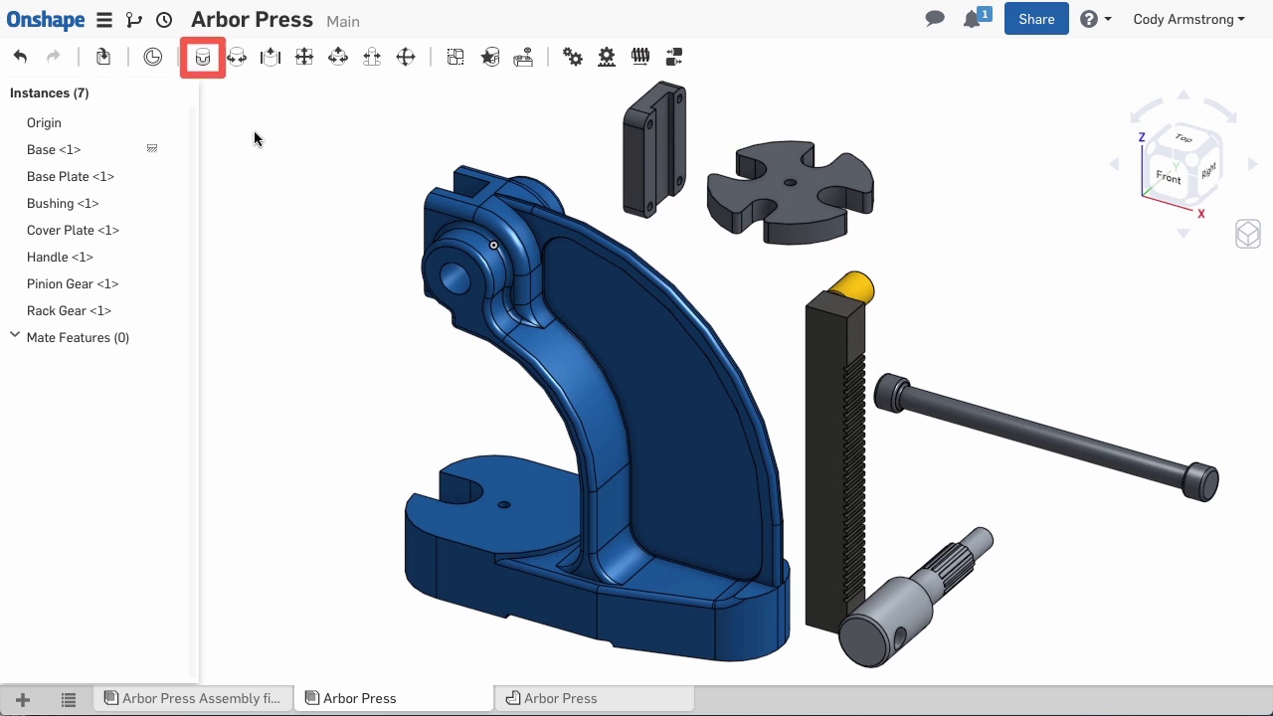
click(202, 62)
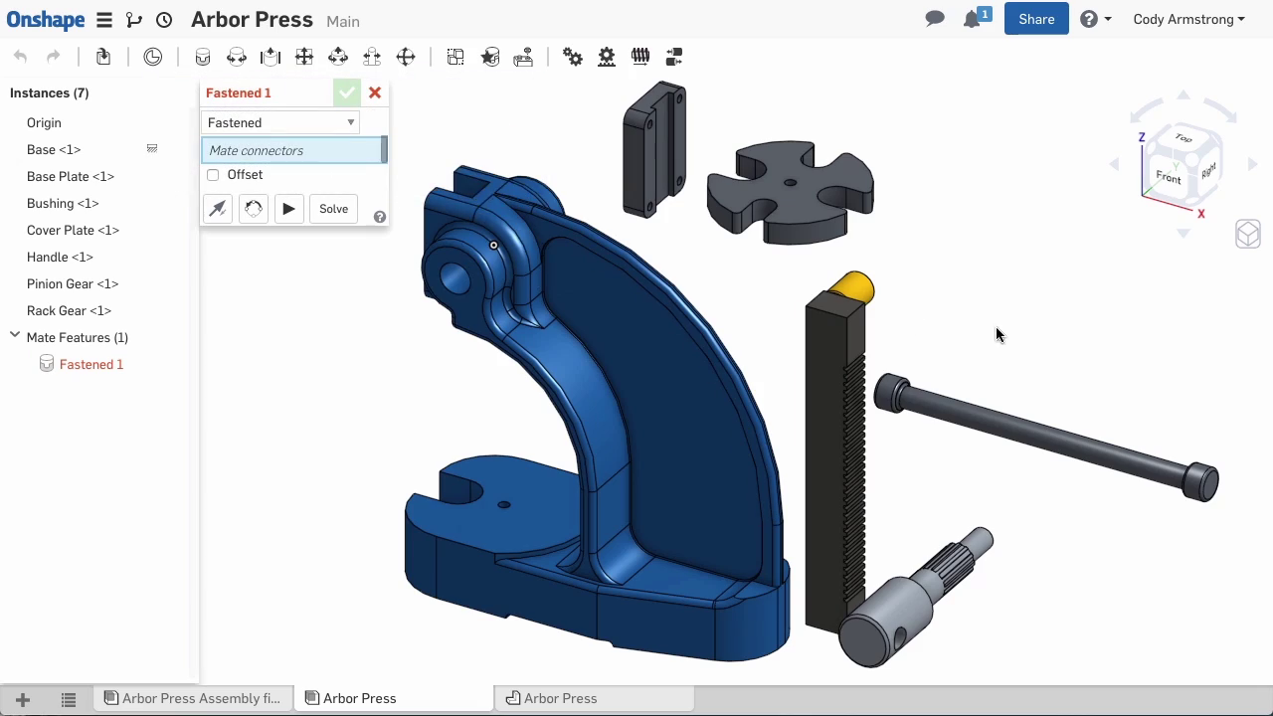
right_drag(998, 332, 833, 297)
scroll(663, 301, up, 5)
click(667, 303)
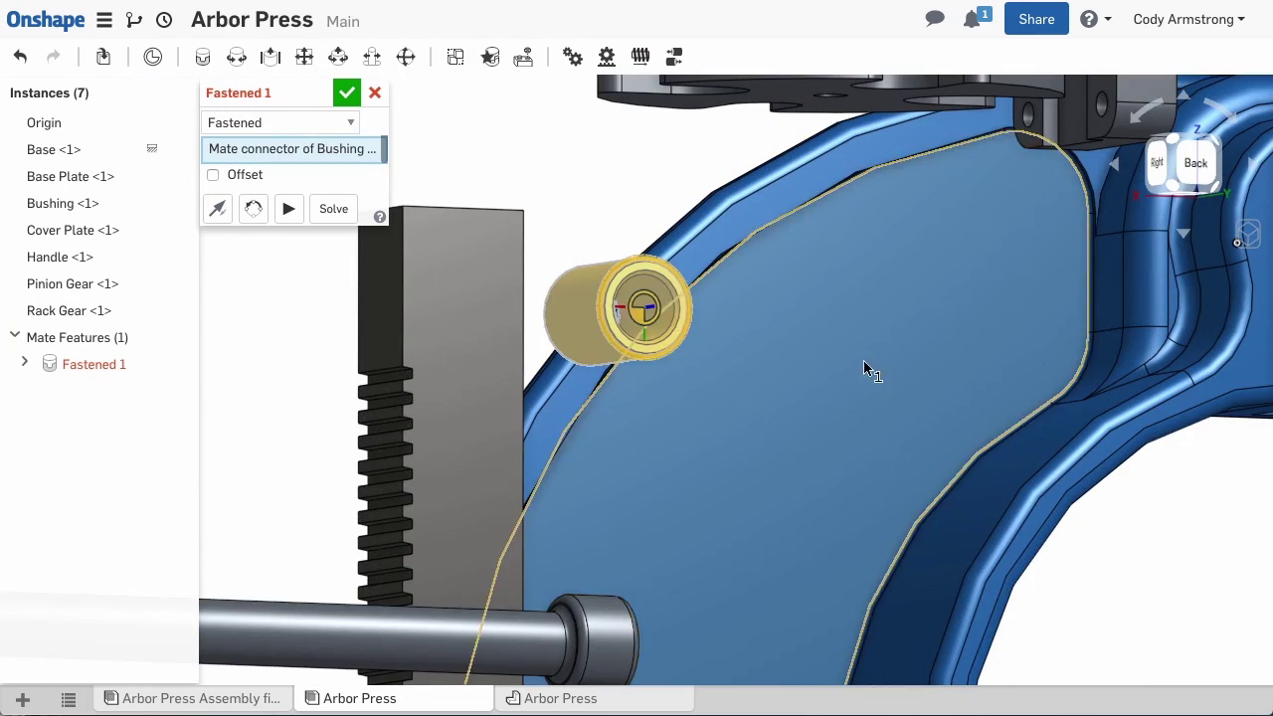
right_drag(863, 360, 810, 412)
click(1052, 391)
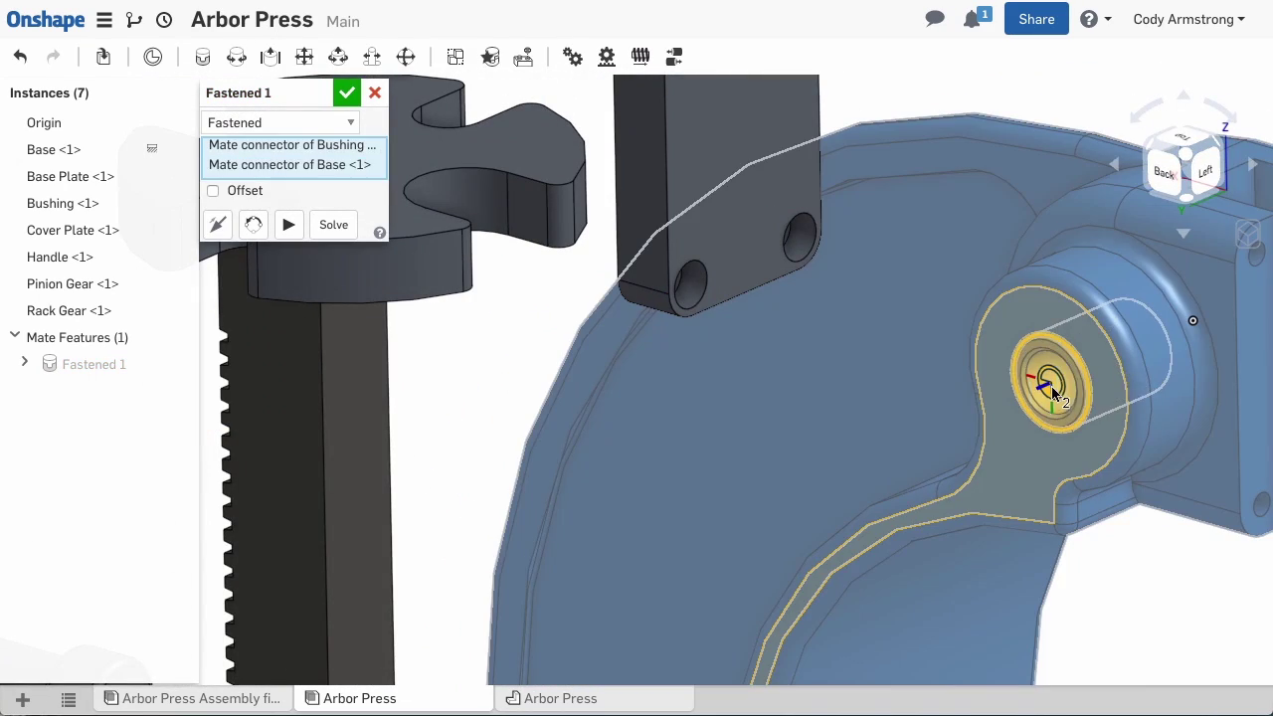
click(347, 94)
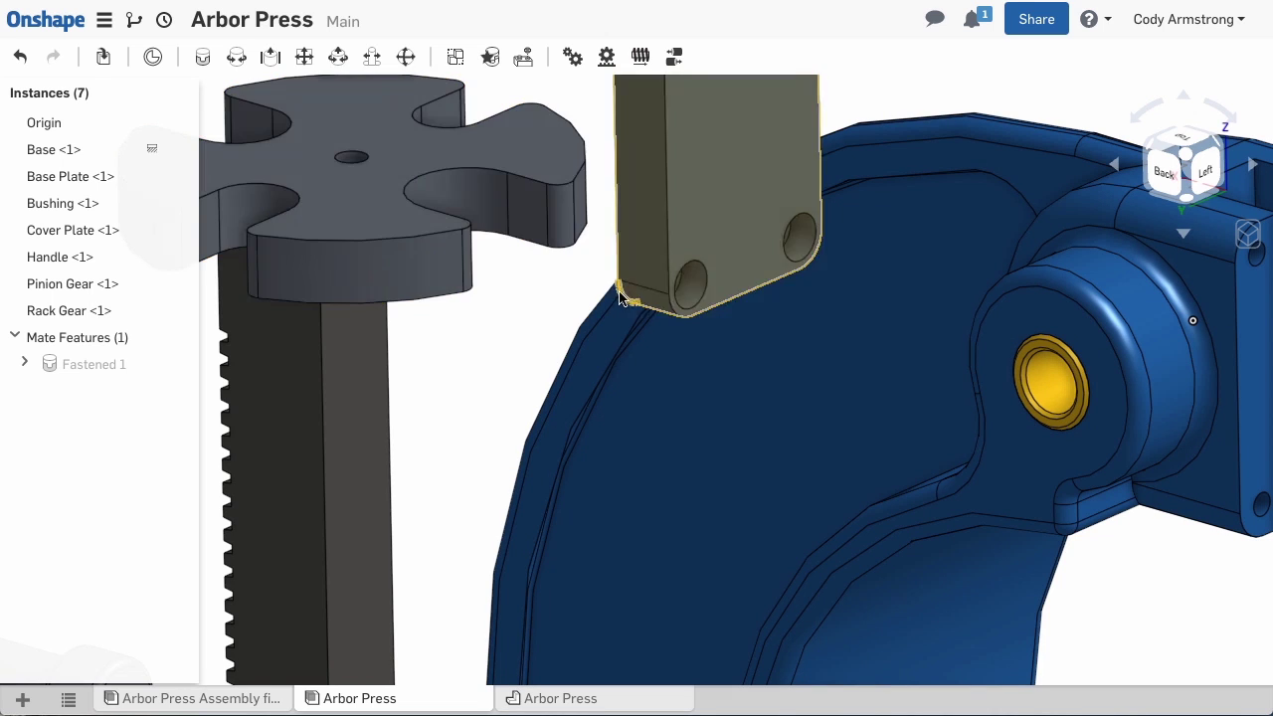
Step: Fasten the cover plate to the base by mating a corner hole on its inner face to the matching upper hole on the base's flange
scroll(609, 300, down, 2)
scroll(608, 300, down, 1)
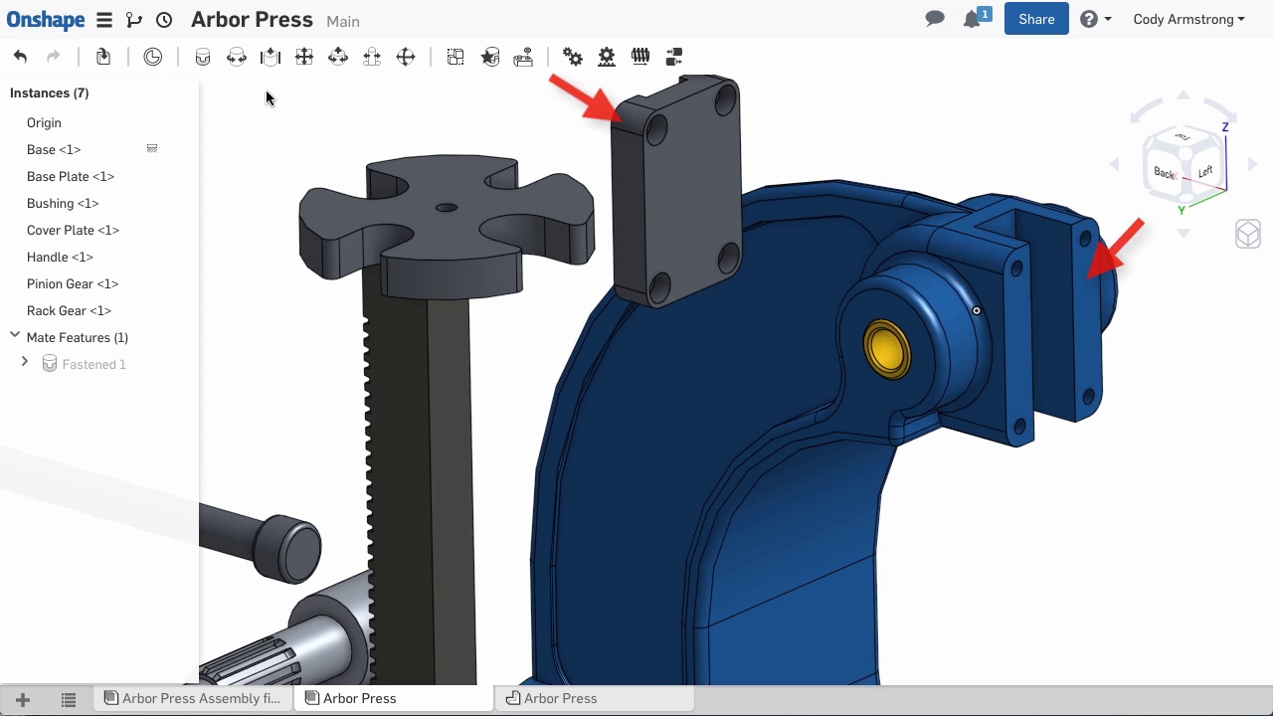
click(201, 61)
right_drag(458, 105, 931, 120)
click(931, 119)
scroll(931, 119, down, 2)
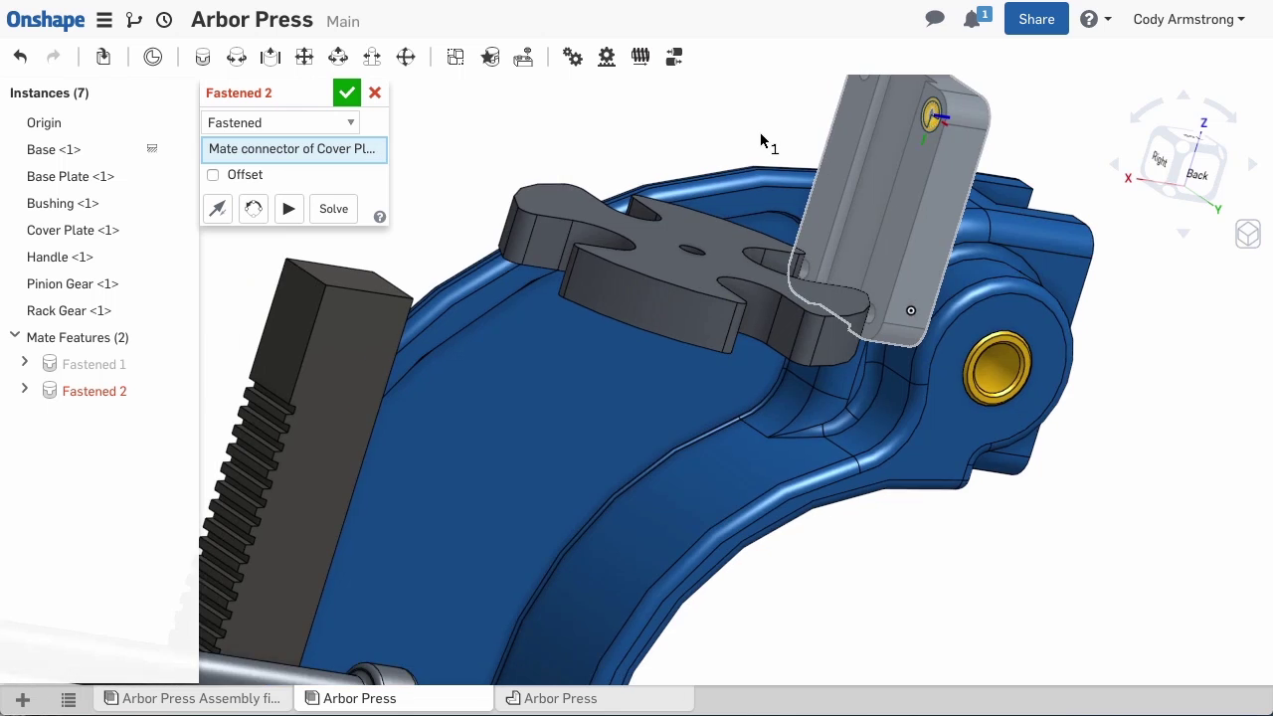
right_drag(759, 133, 605, 131)
scroll(1037, 274, up, 2)
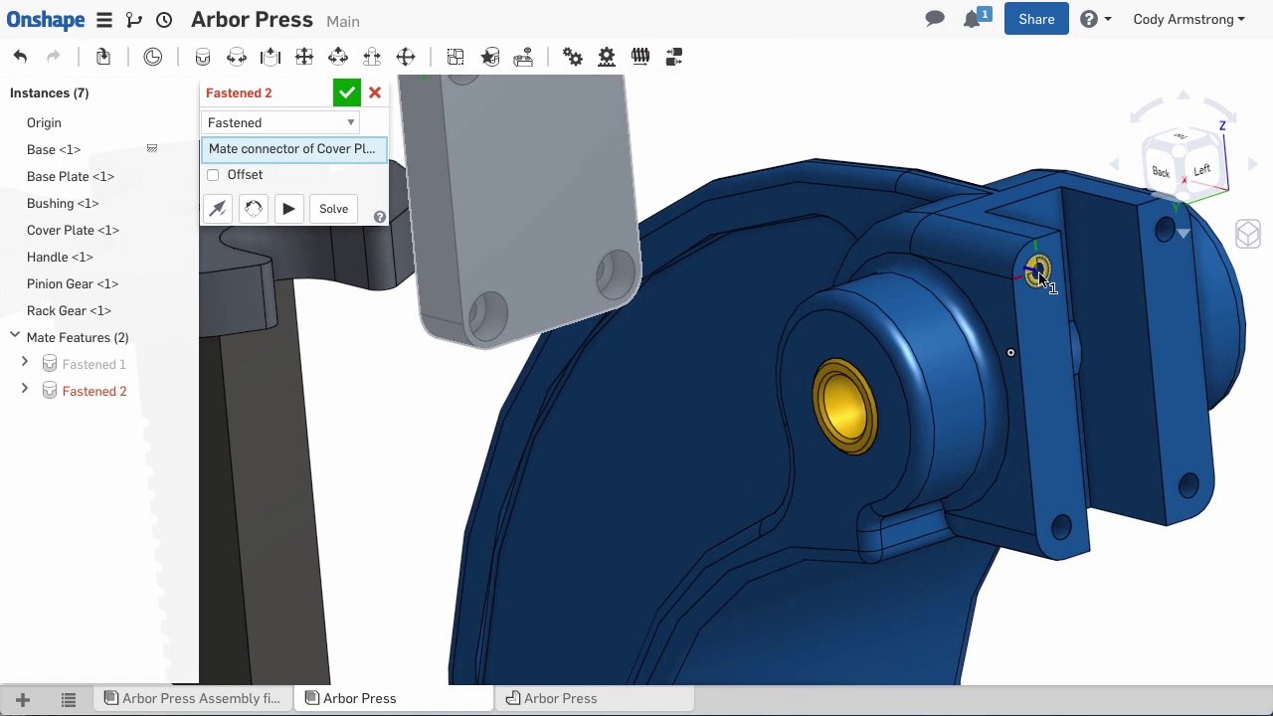
click(1039, 273)
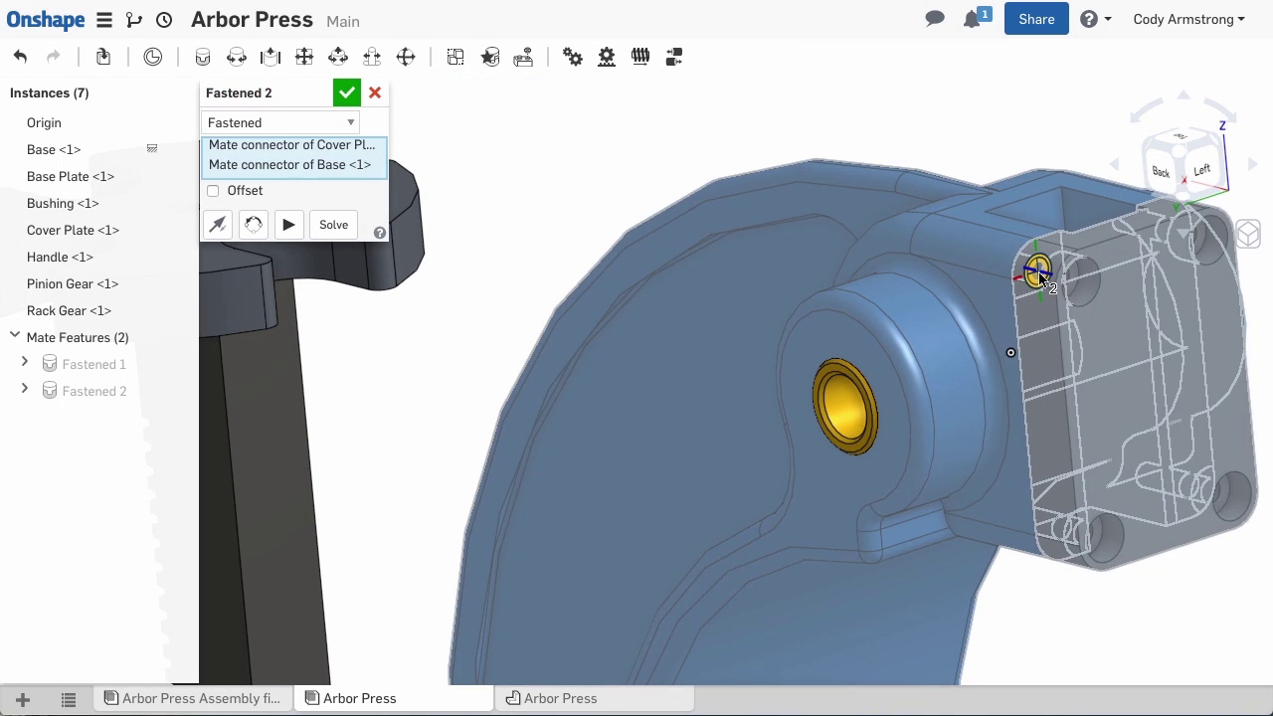
click(347, 95)
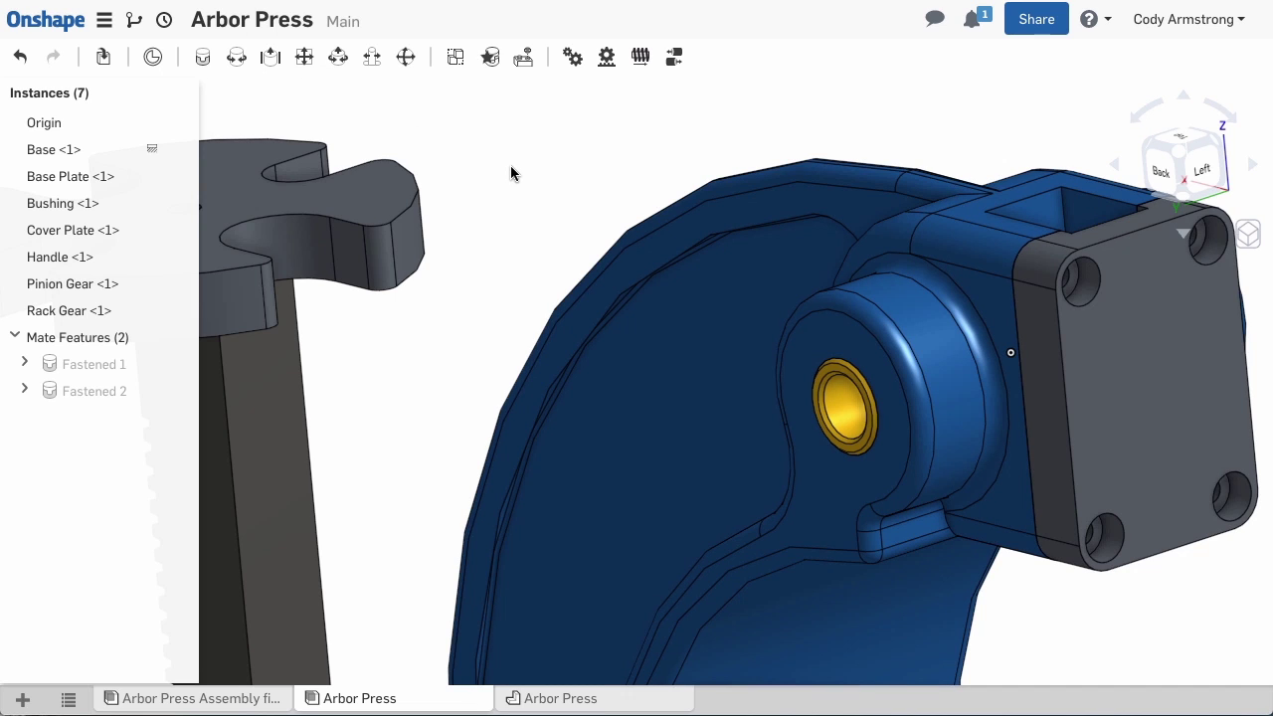
Step: Set up a Fastened mate between the centre hole on the base plate's underside and the small hole on the base's round platform
scroll(510, 174, down, 5)
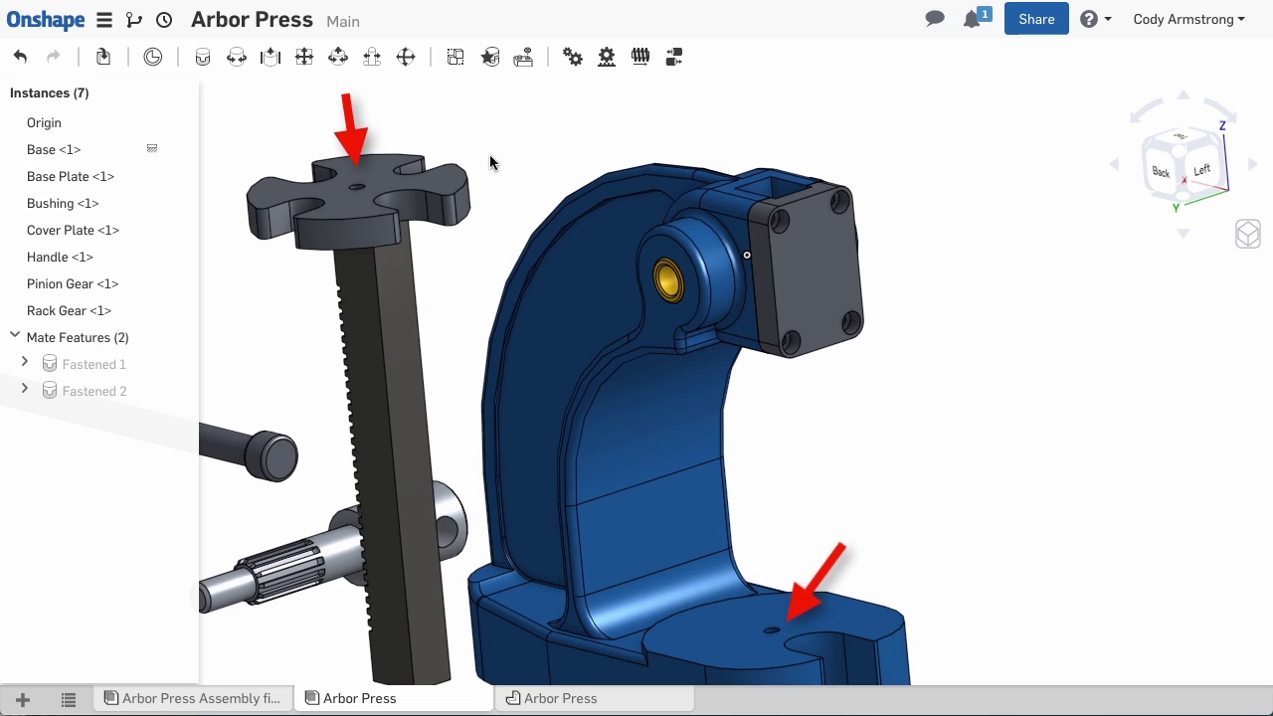
click(202, 57)
right_drag(506, 147, 523, 147)
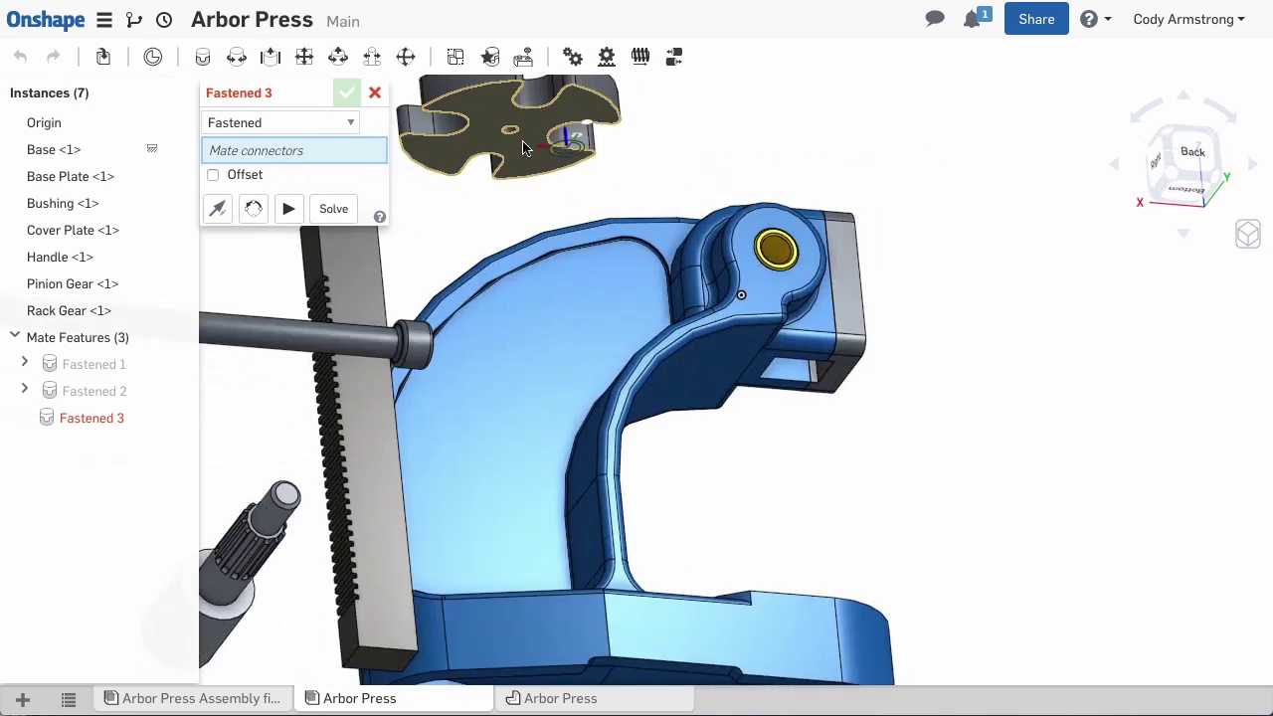
scroll(523, 145, up, 5)
click(501, 137)
scroll(501, 137, down, 8)
right_drag(781, 313, 687, 428)
scroll(738, 460, up, 5)
click(727, 453)
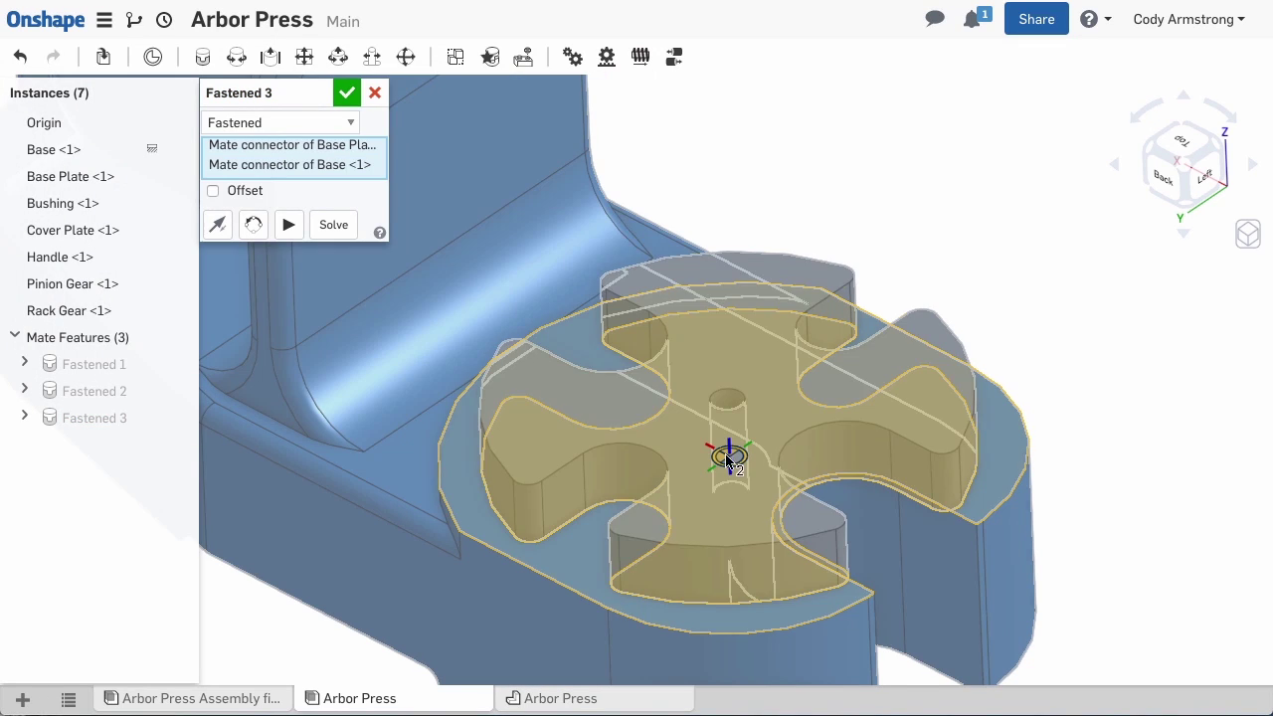
Step: Try flipping the primary axis and reorienting the secondary axis of the base plate's mate
click(218, 225)
click(218, 224)
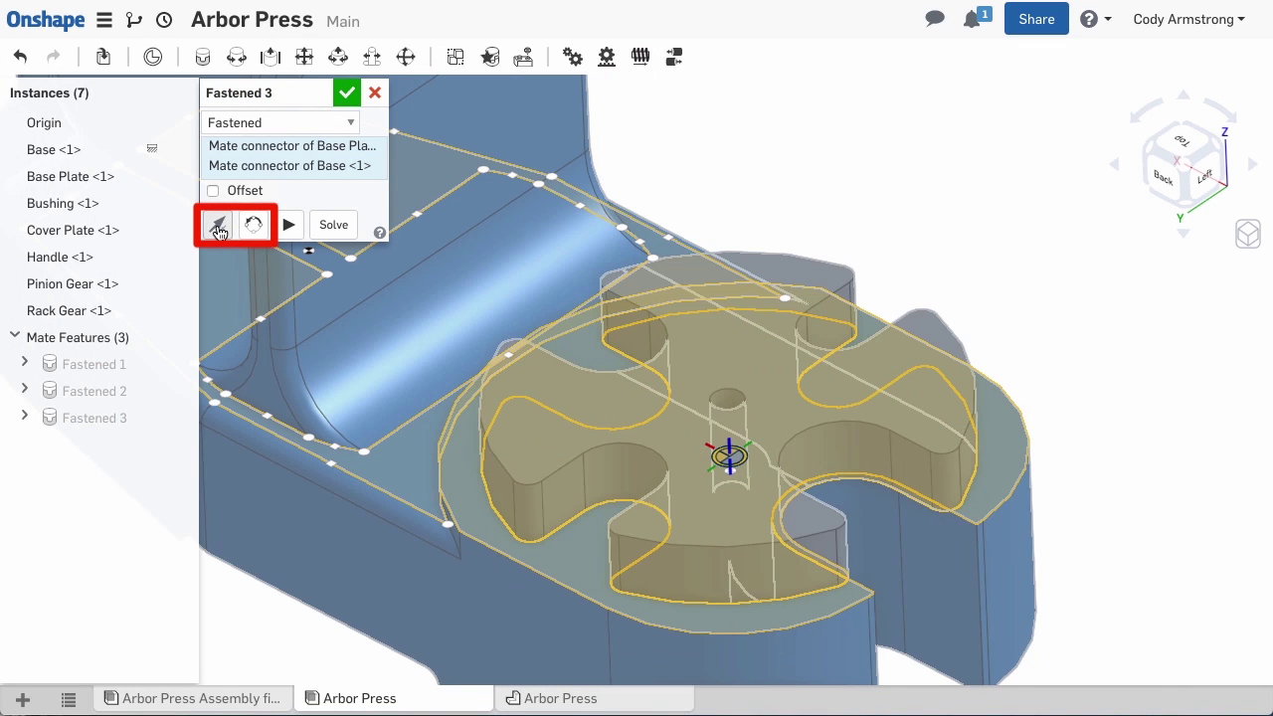
click(255, 227)
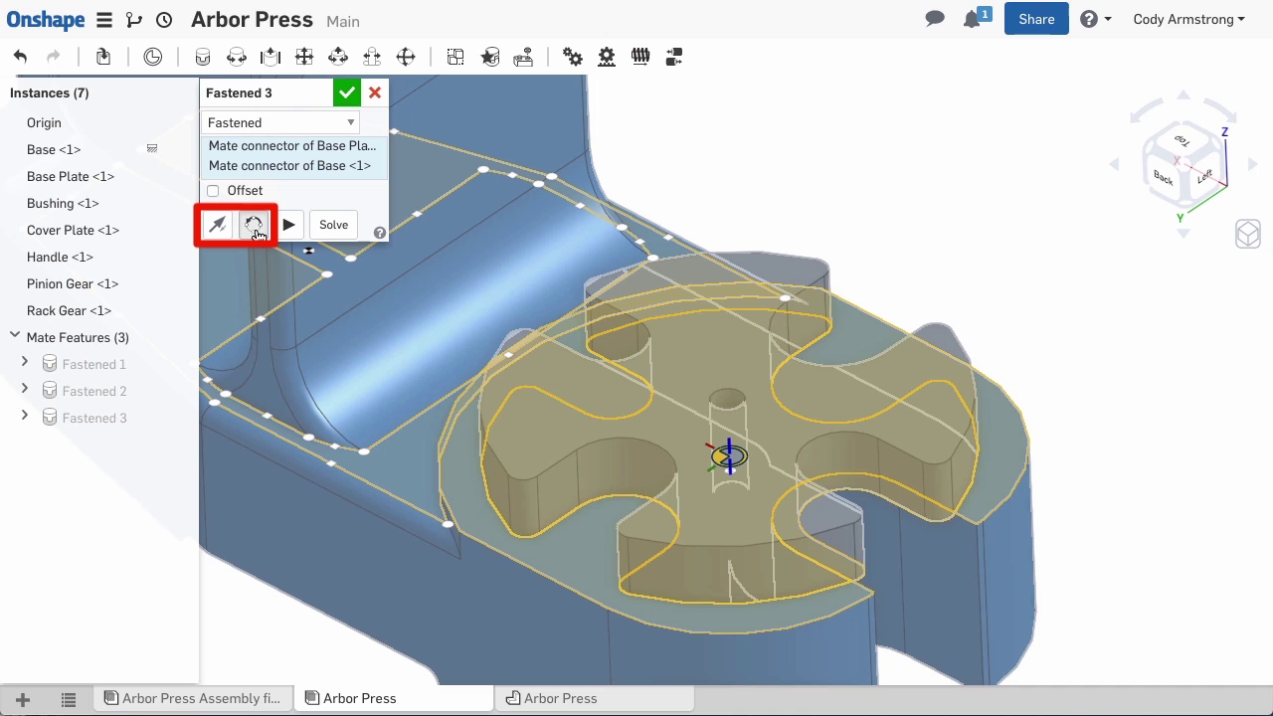
click(254, 227)
click(255, 227)
click(254, 227)
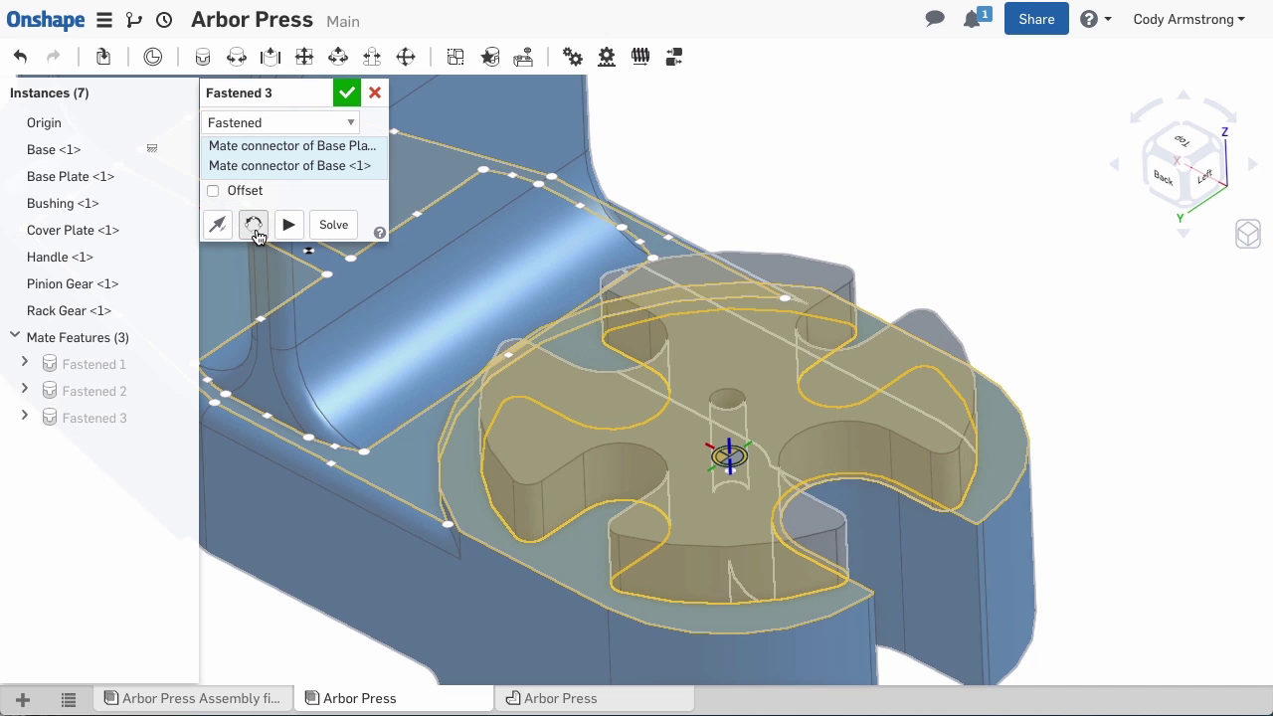
Step: Accept the Fastened mate between the base plate and the base
click(348, 93)
Step: Add a Revolute mate between the centre of the pinion gear's shoulder face and the bore in the base's round boss
scroll(958, 287, down, 4)
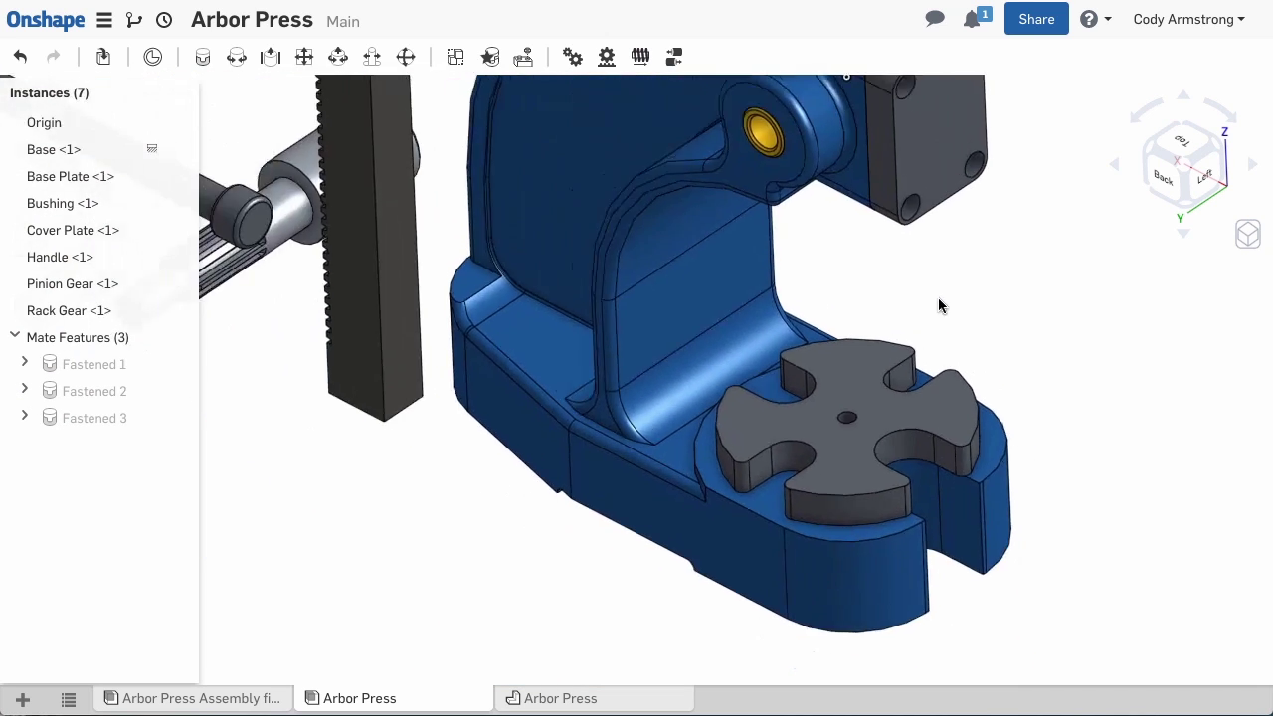
middle_drag(938, 298, 959, 373)
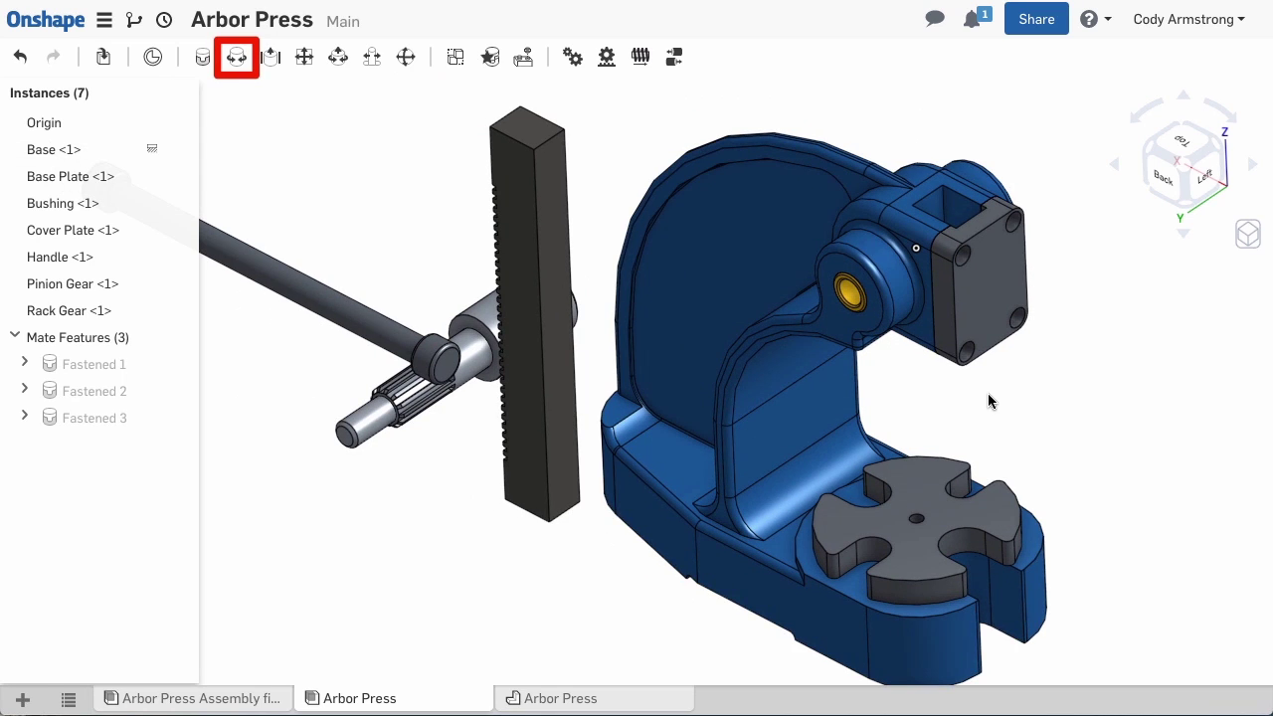
click(237, 58)
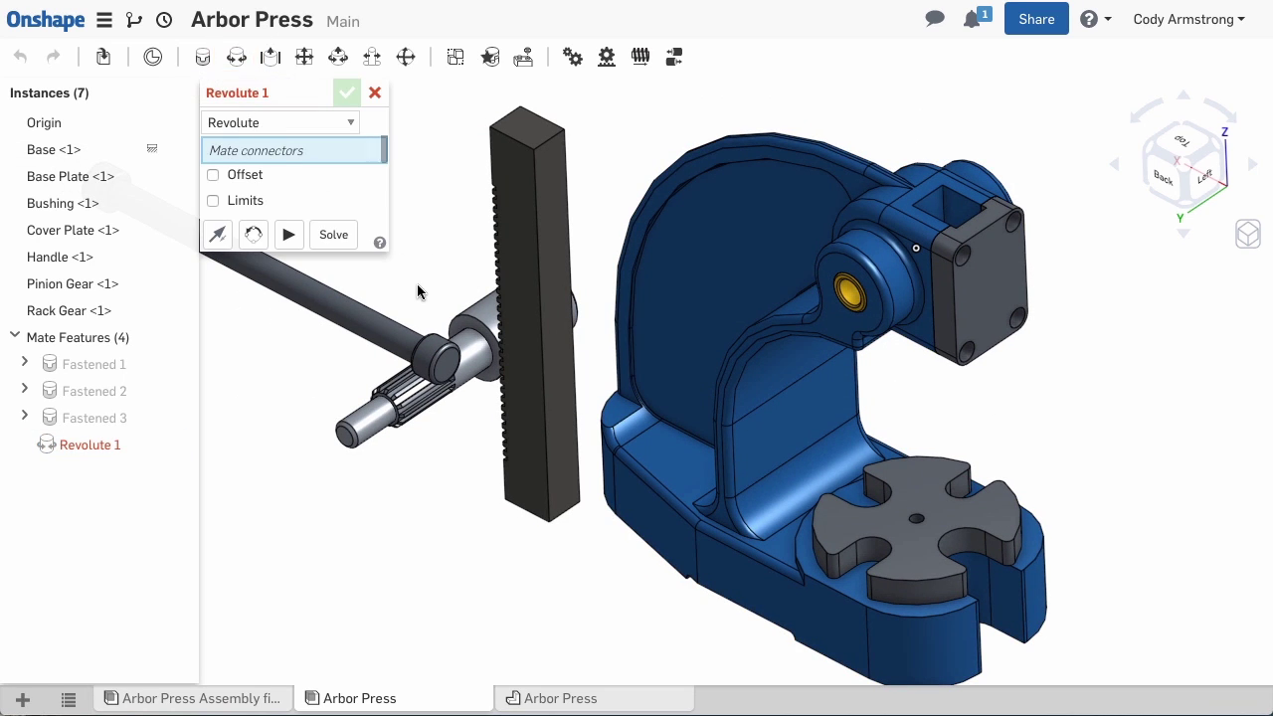
scroll(472, 341, up, 1)
scroll(476, 344, up, 2)
click(486, 348)
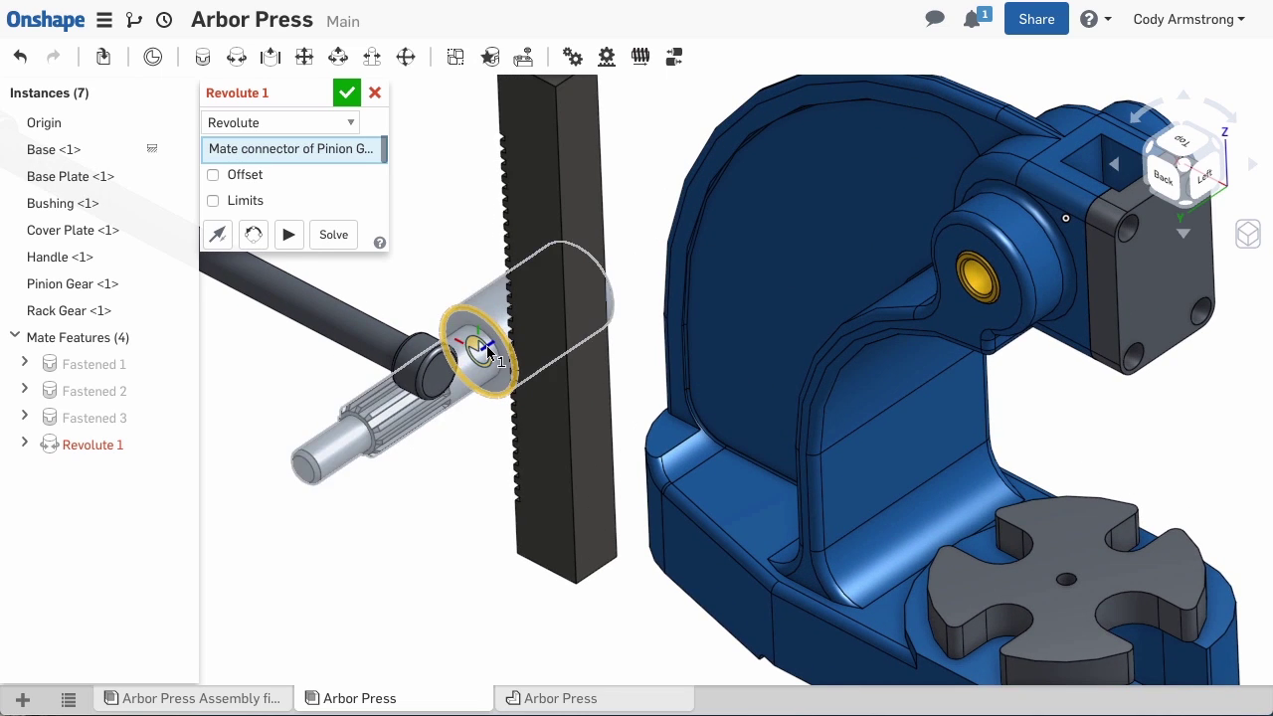
scroll(486, 345, down, 3)
right_drag(909, 398, 804, 418)
scroll(714, 298, up, 3)
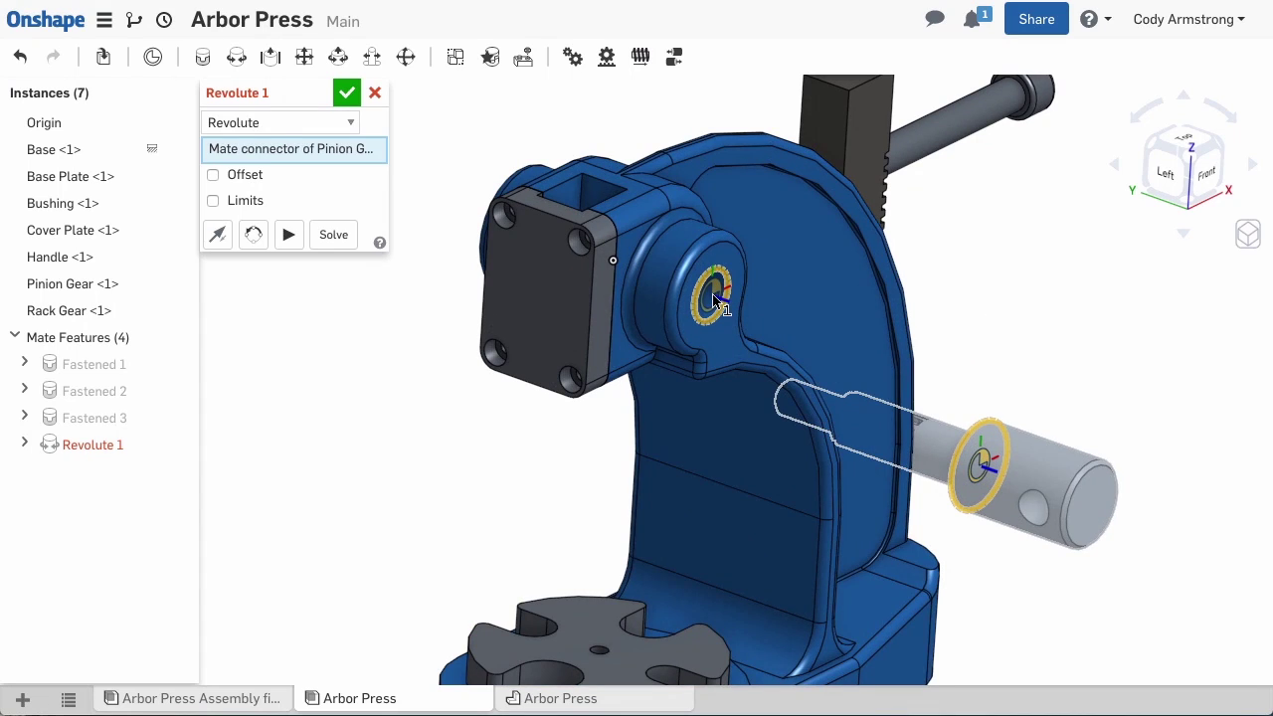
click(715, 300)
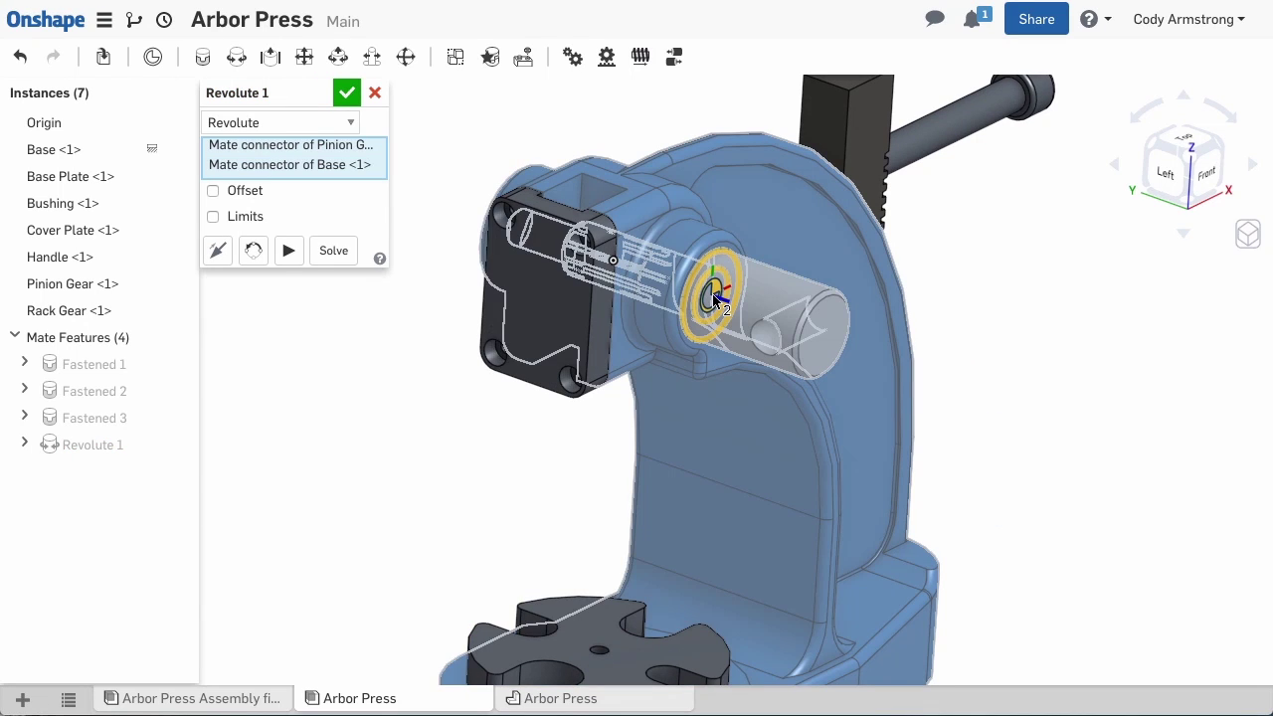
click(341, 97)
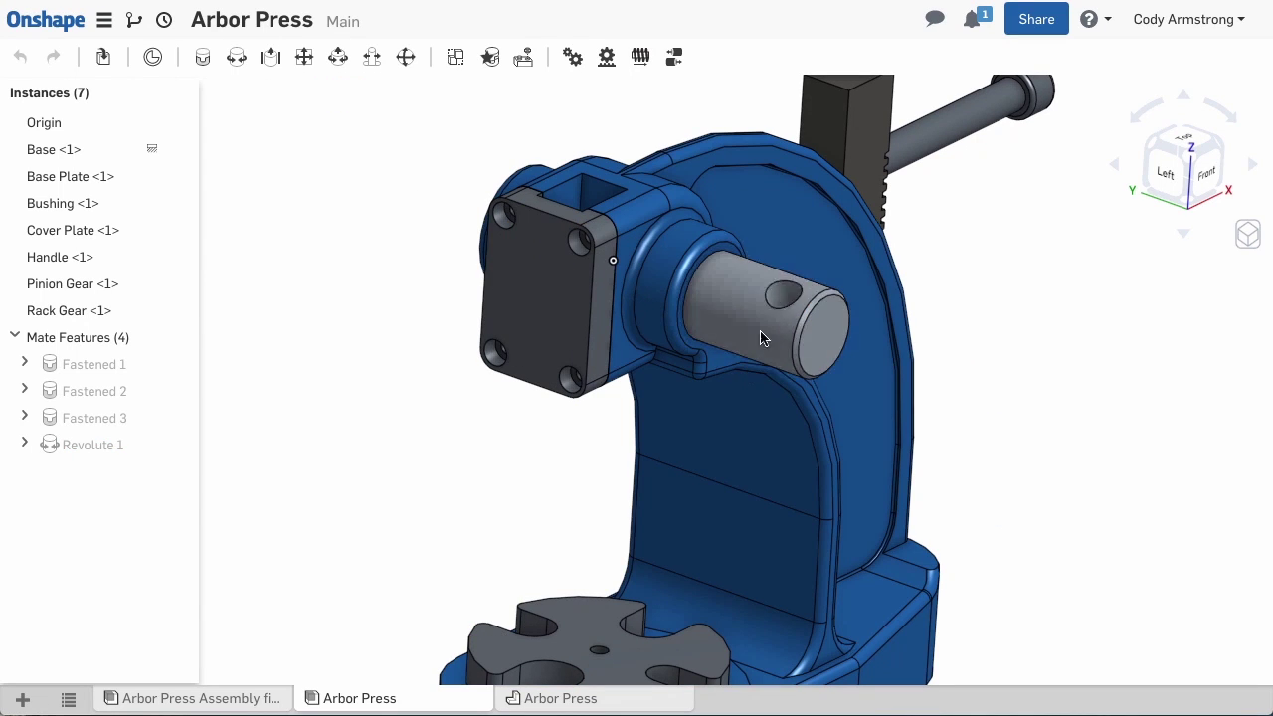
Step: Rotate the pinion gear about its axis to check the motion allowed by the Revolute mate
drag(761, 338, 784, 232)
drag(727, 390, 746, 328)
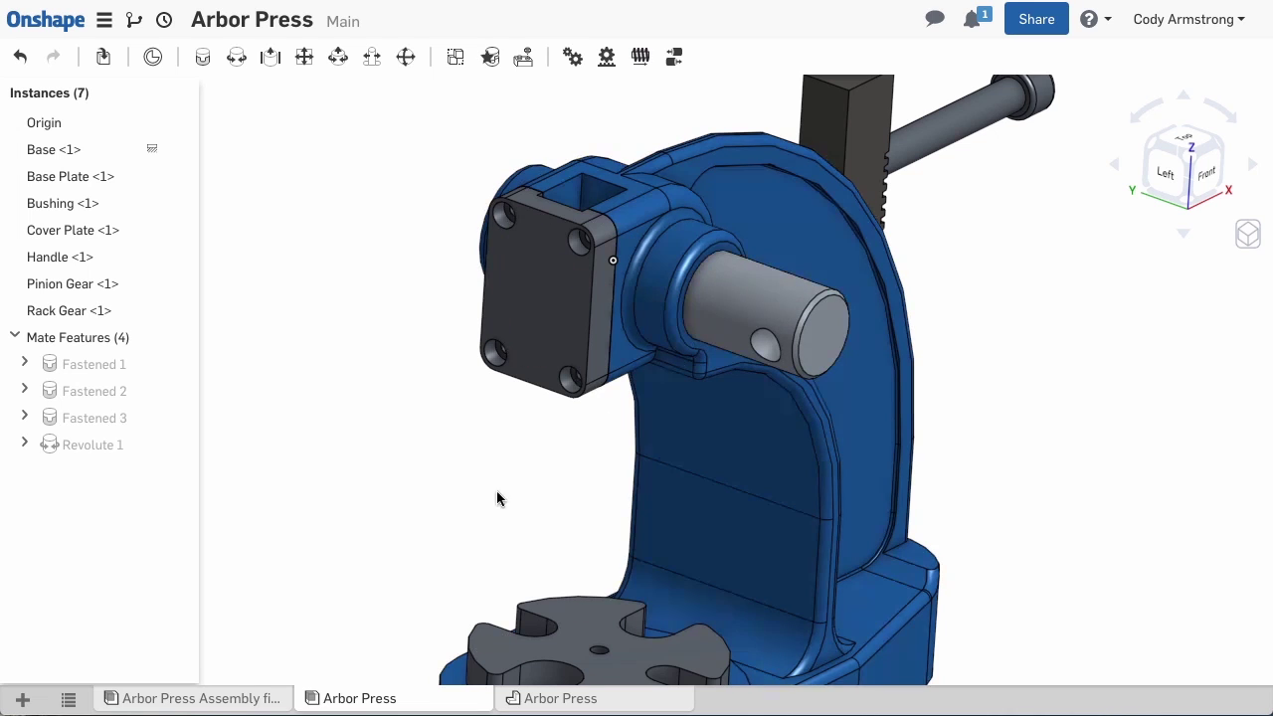
key(f)
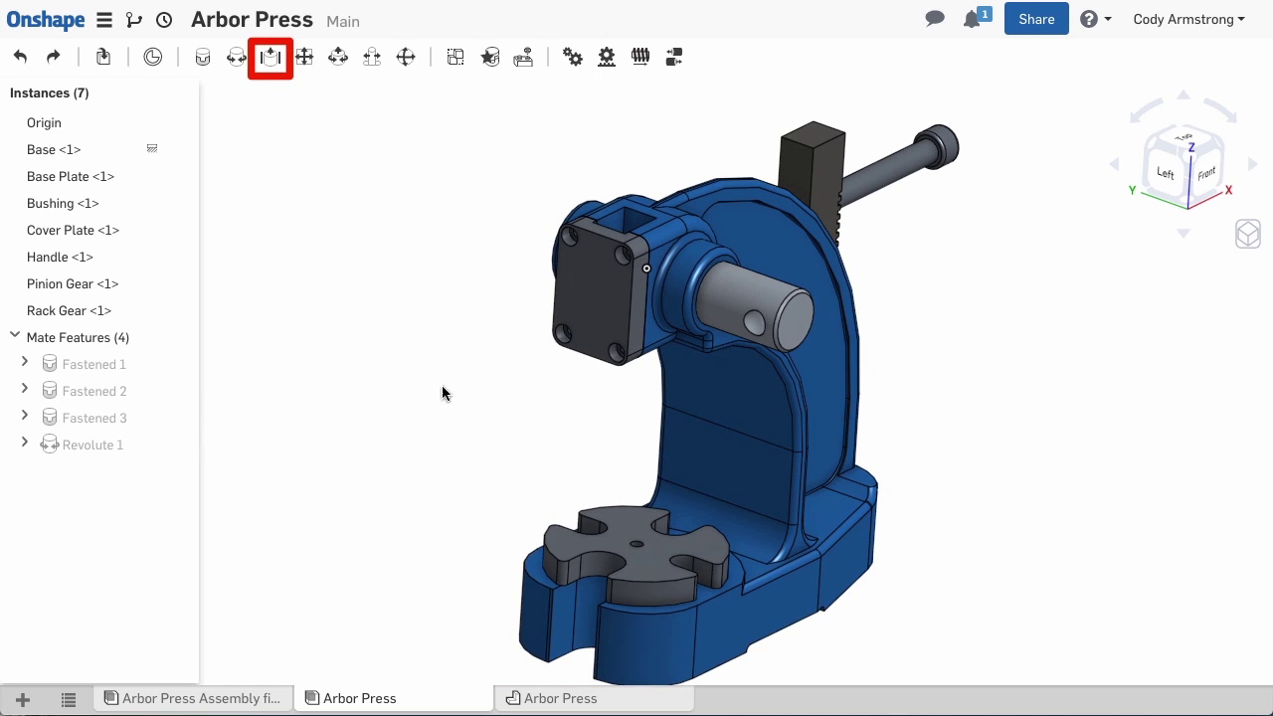
Step: Set up a Slider mate between the midpoint of the rack gear's long edge and the cover plate's inner vertical edge at the rack channel
click(272, 62)
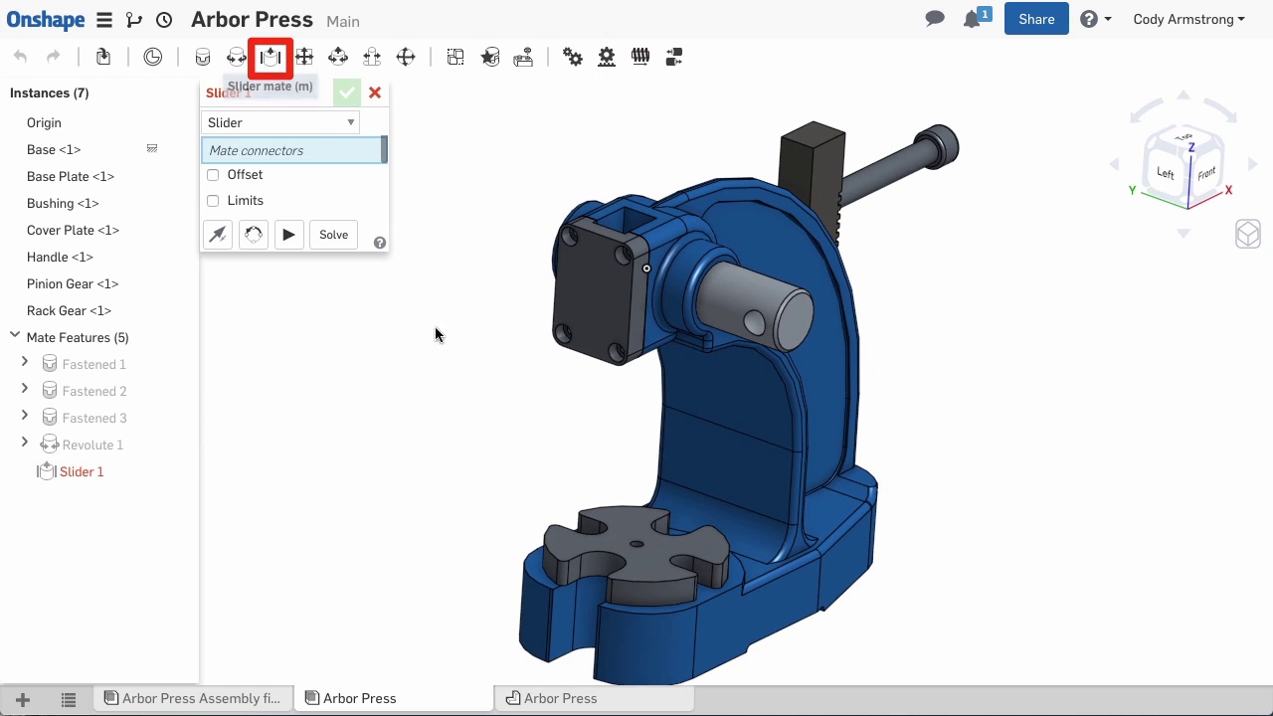
mouse_move(458, 406)
right_down()
mouse_move(520, 394)
mouse_move(530, 406)
mouse_move(479, 402)
right_up()
scroll(520, 392, up, 4)
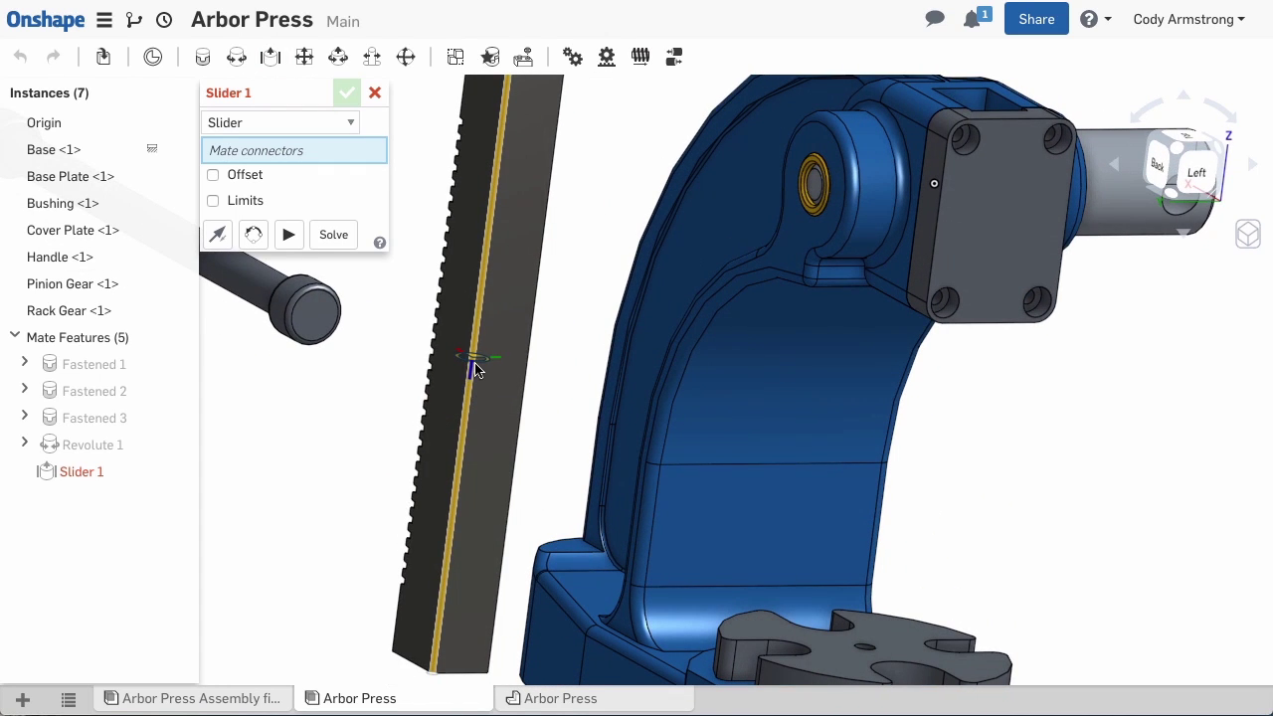
click(475, 370)
scroll(539, 367, down, 3)
right_drag(539, 367, 683, 557)
scroll(528, 249, up, 6)
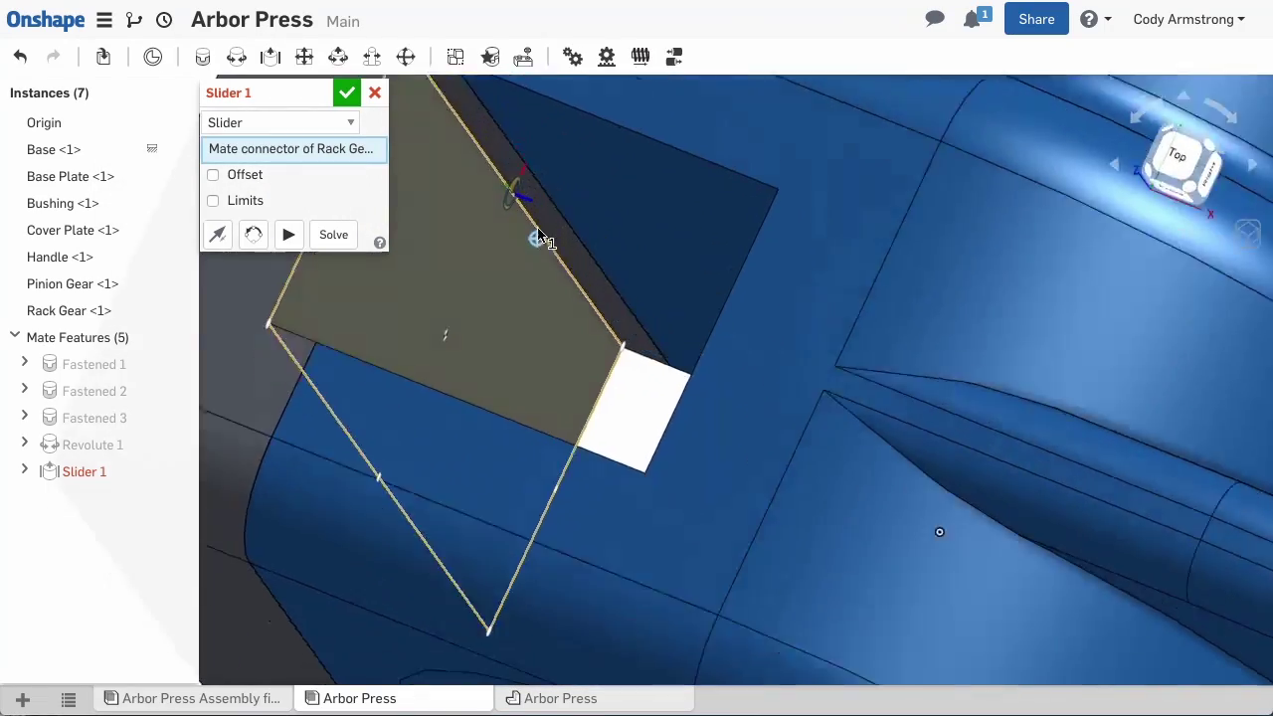
right_drag(538, 239, 542, 226)
scroll(562, 216, down, 2)
middle_drag(562, 216, 533, 384)
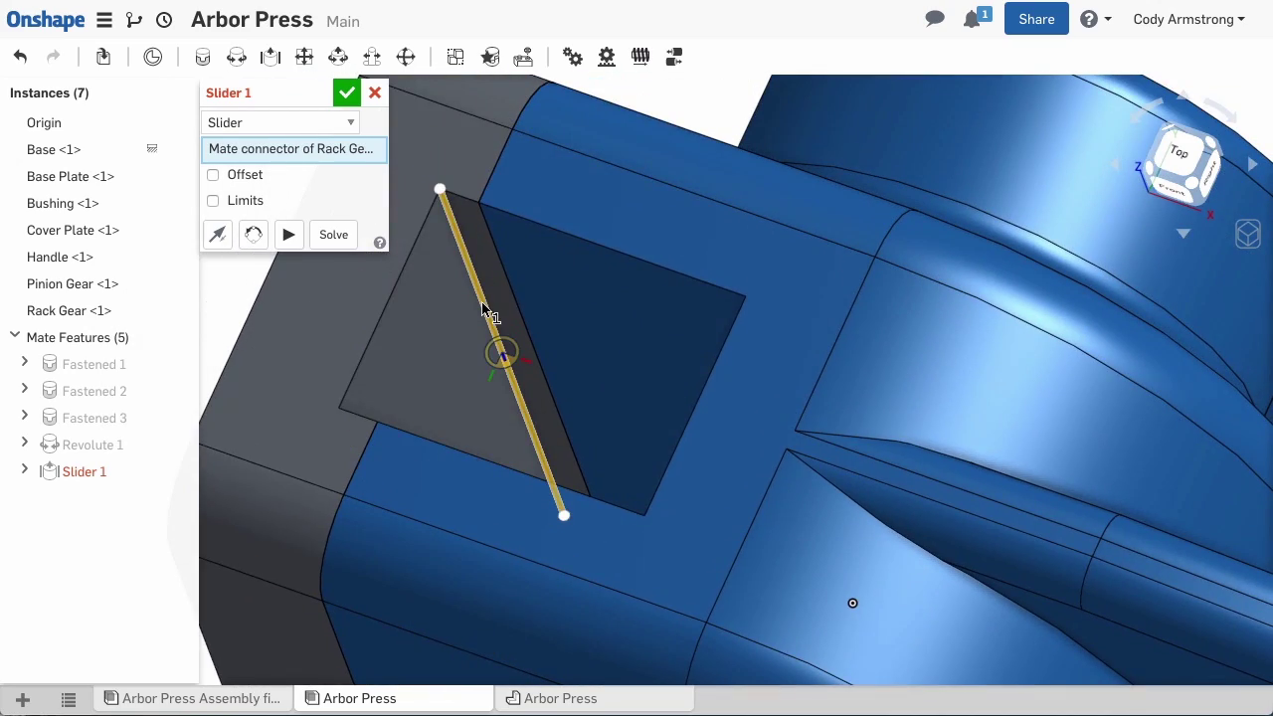
click(483, 305)
Step: Preview the rack gear's sliding motion and accept the Slider mate with the cover plate
scroll(511, 323, down, 4)
right_drag(502, 418, 583, 370)
scroll(582, 468, down, 2)
middle_drag(583, 468, 698, 372)
scroll(698, 372, down, 1)
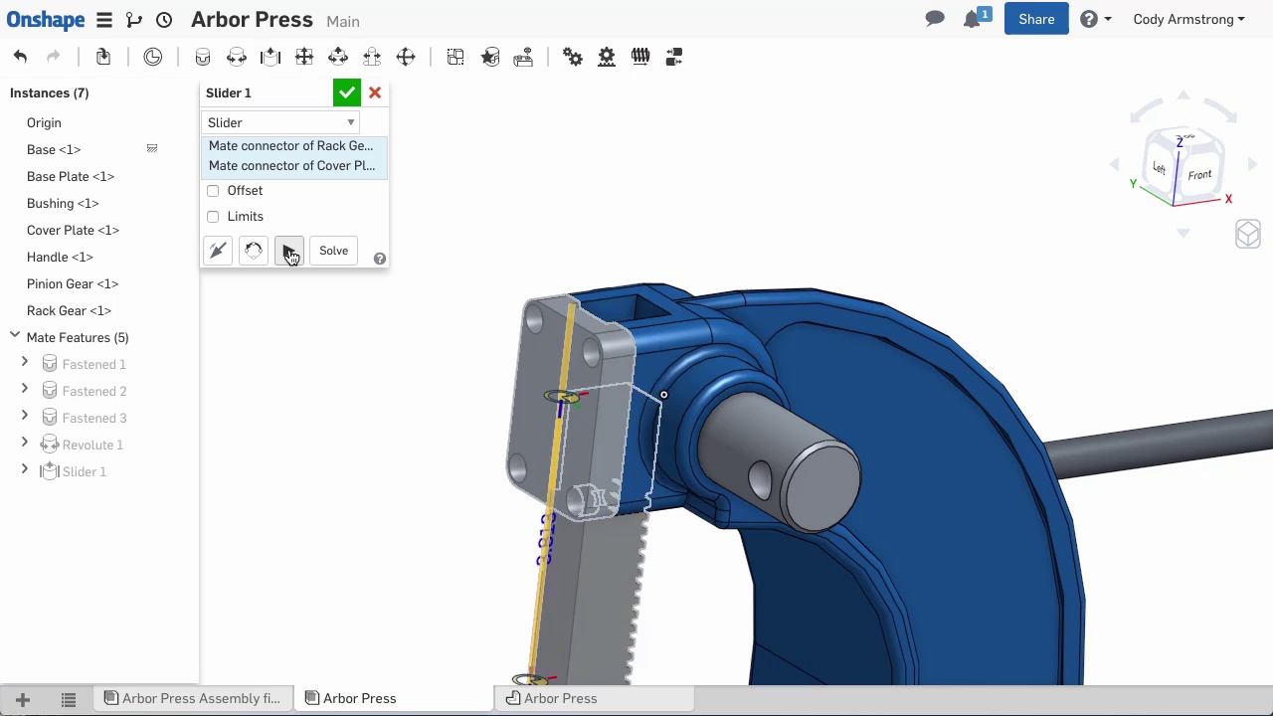
click(346, 93)
Step: Slide the rack gear along its channel and view the whole press to check the motion
scroll(436, 315, down, 2)
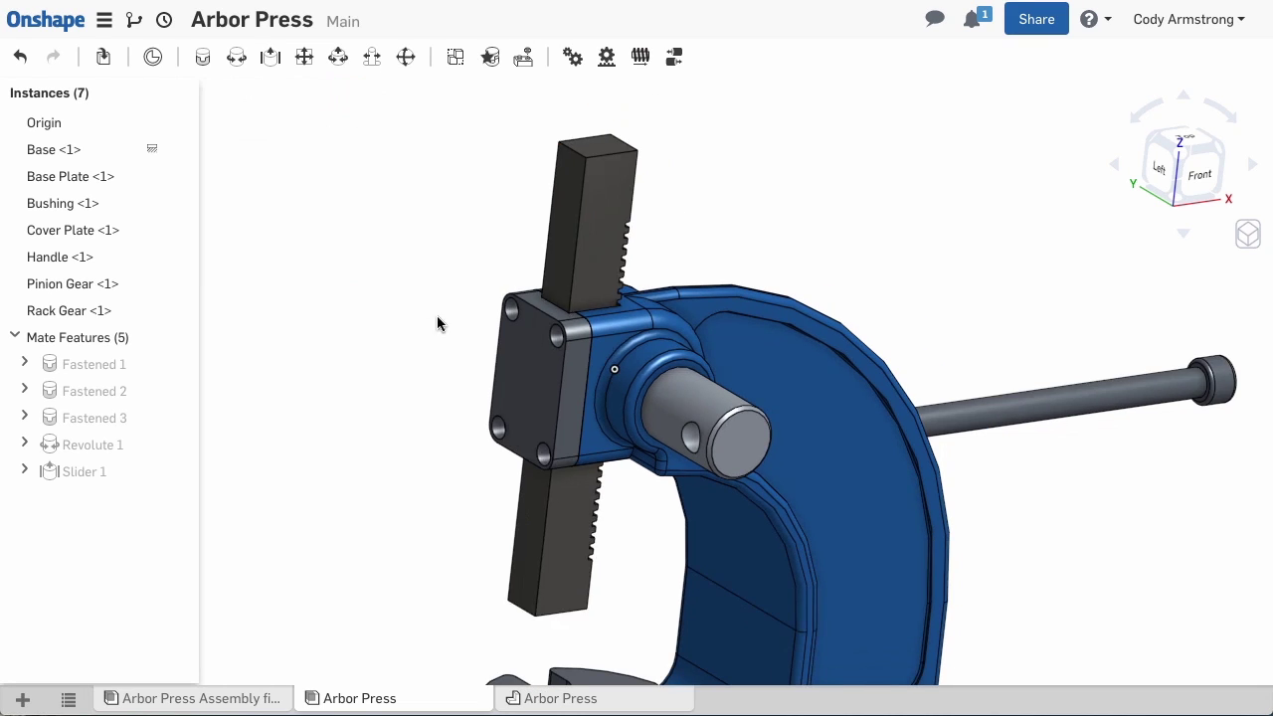
drag(577, 261, 580, 230)
right_drag(413, 272, 454, 258)
scroll(460, 185, down, 2)
right_drag(460, 185, 377, 151)
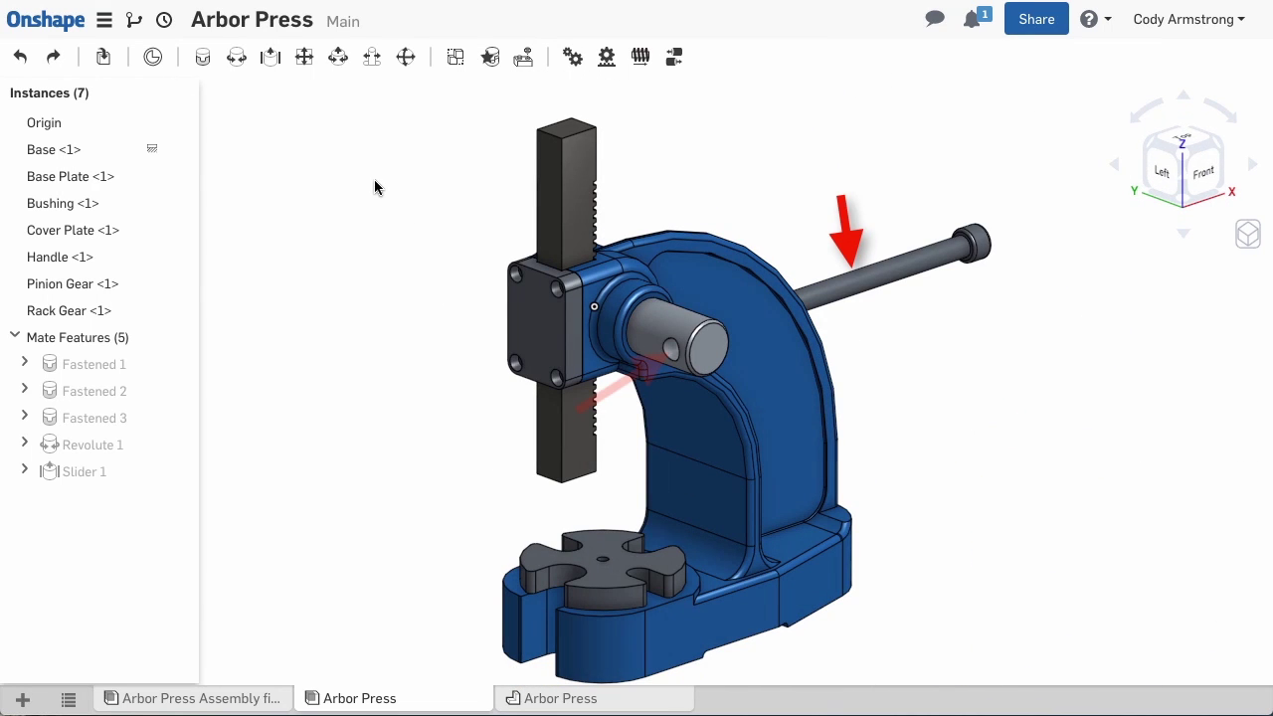
Step: Add a Slider mate between the middle of the handle's shaft and the middle of the pinion gear's cross hole, previewing its motion
click(270, 57)
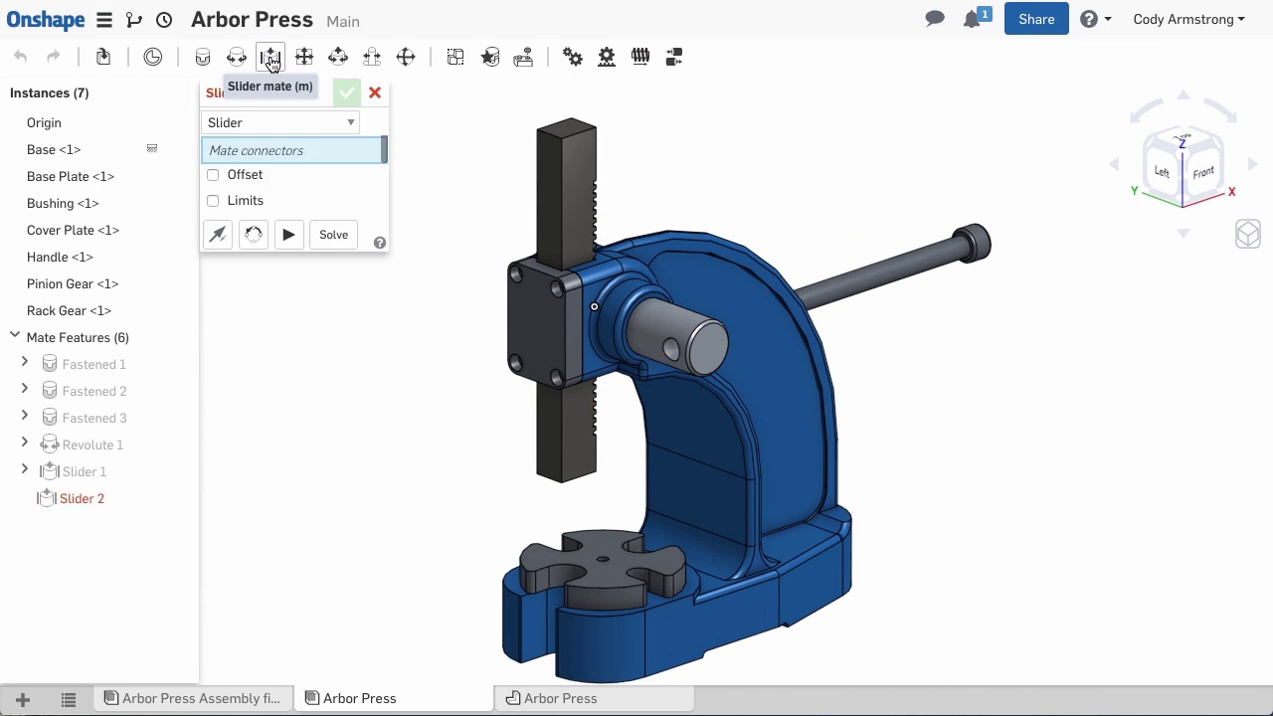
scroll(860, 285, up, 3)
click(835, 294)
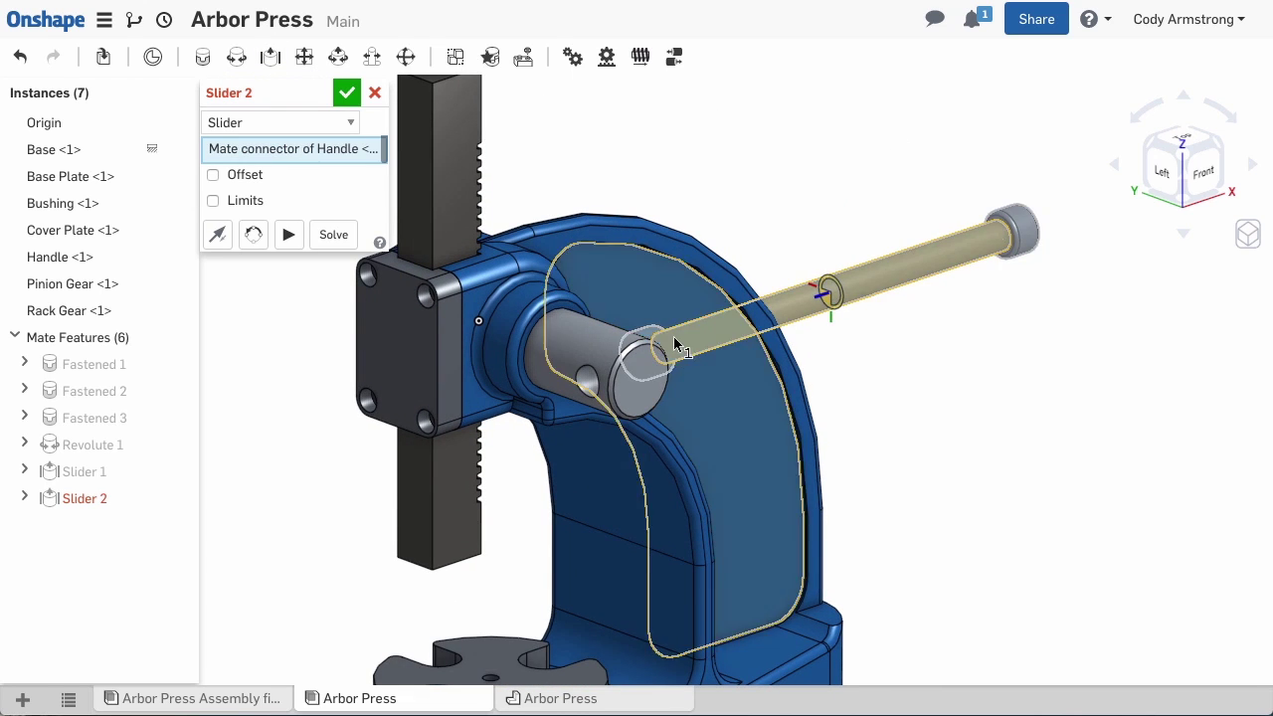
right_drag(580, 341, 711, 341)
scroll(597, 381, up, 5)
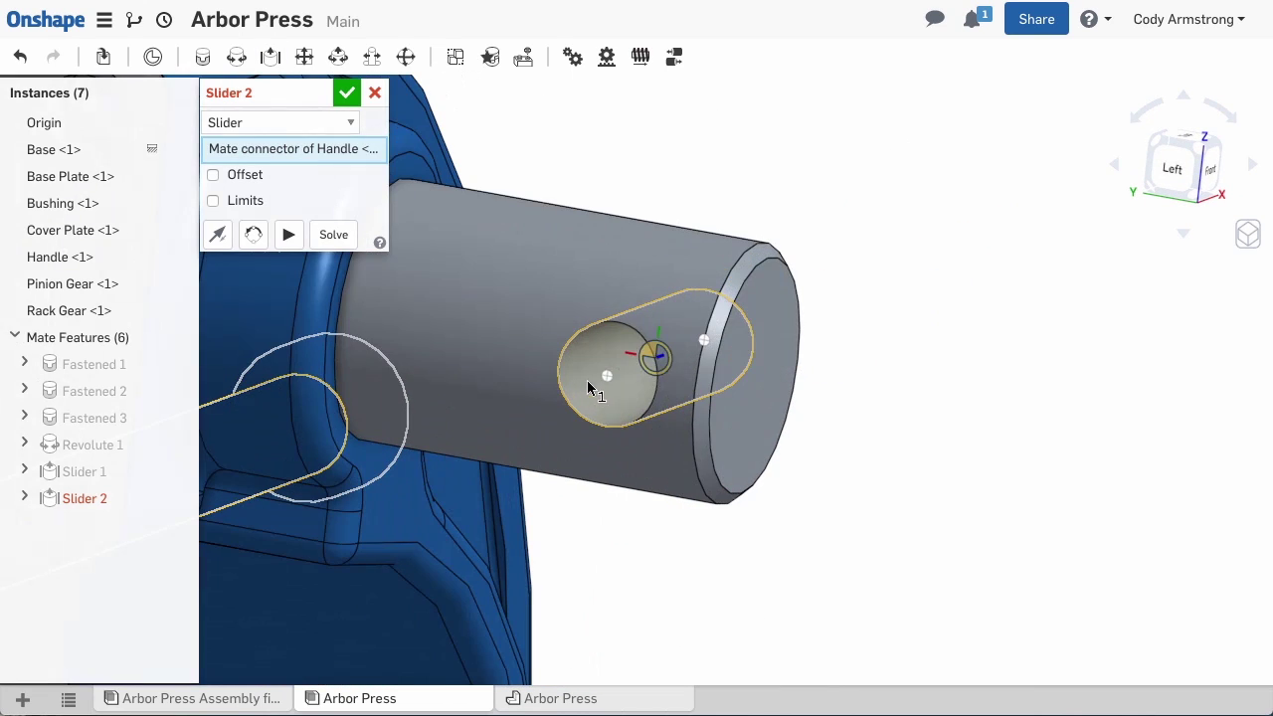
click(652, 355)
scroll(722, 383, down, 3)
right_drag(722, 378, 694, 405)
scroll(693, 402, down, 4)
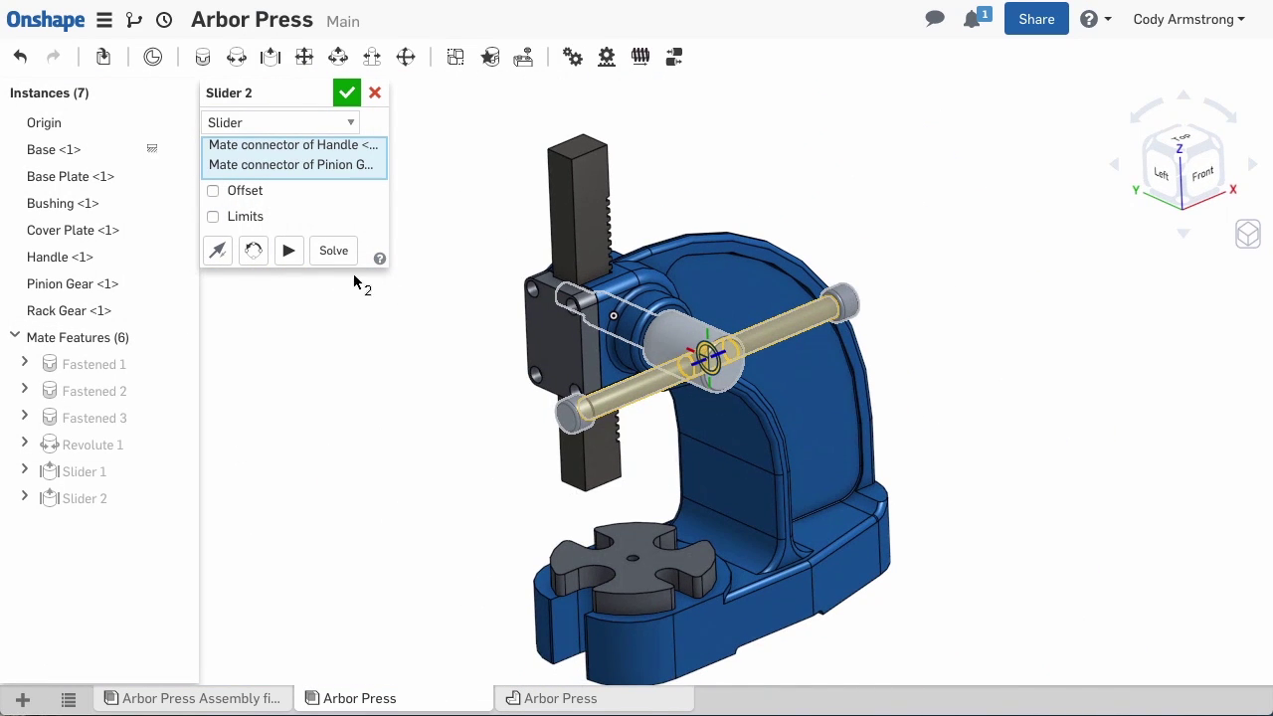
click(287, 251)
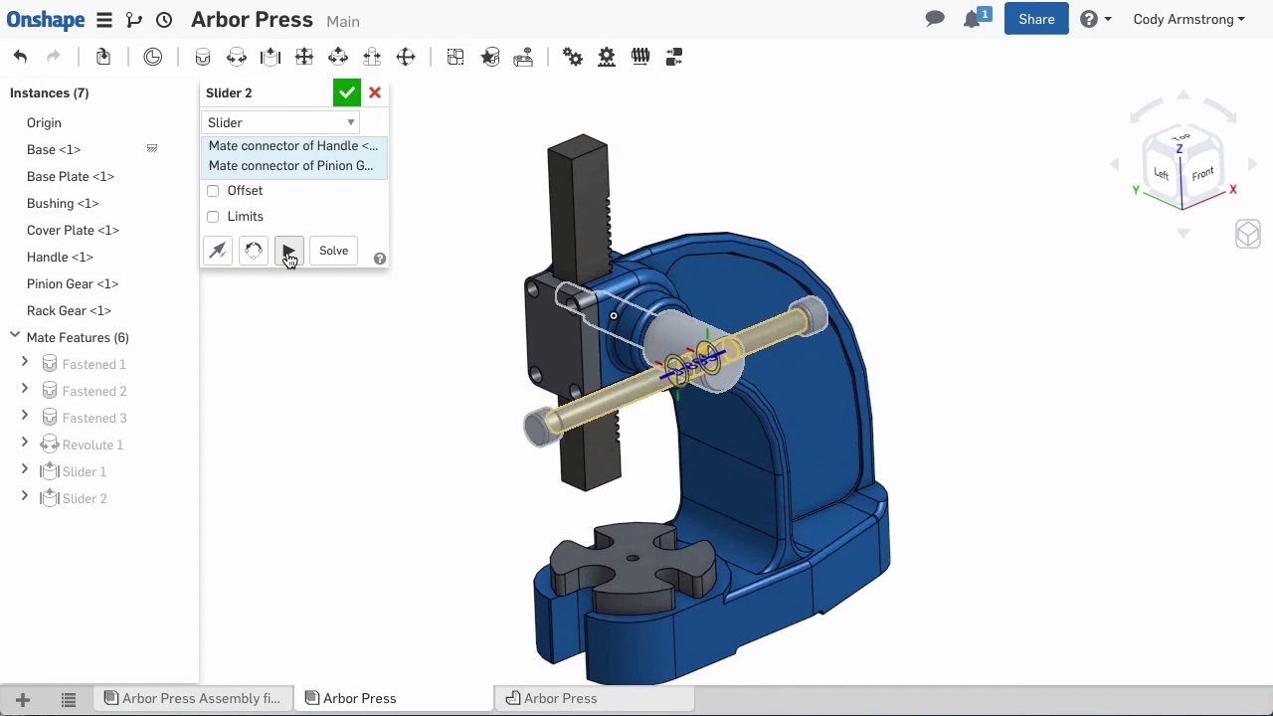
click(344, 96)
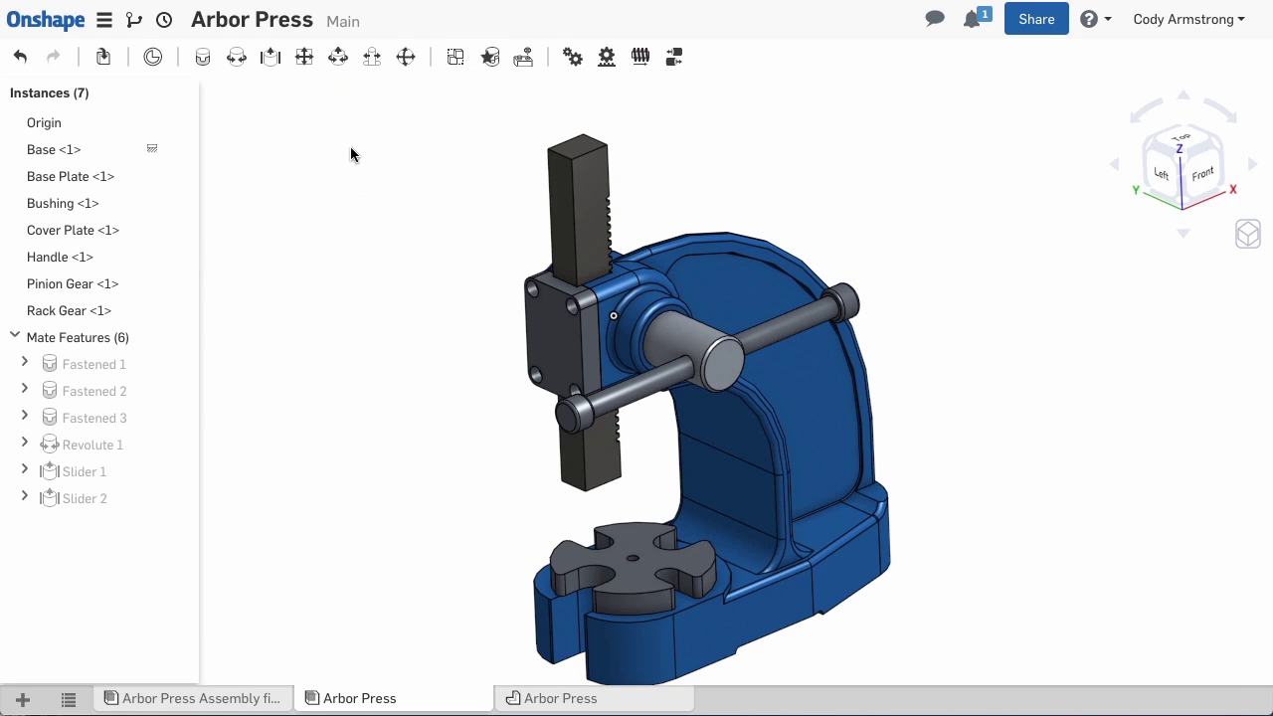
Step: Link Revolute 1 and Slider 1 with a Rack and pinion relation of 2.25 in, and move the rack gear to test it
middle_drag(359, 217, 358, 194)
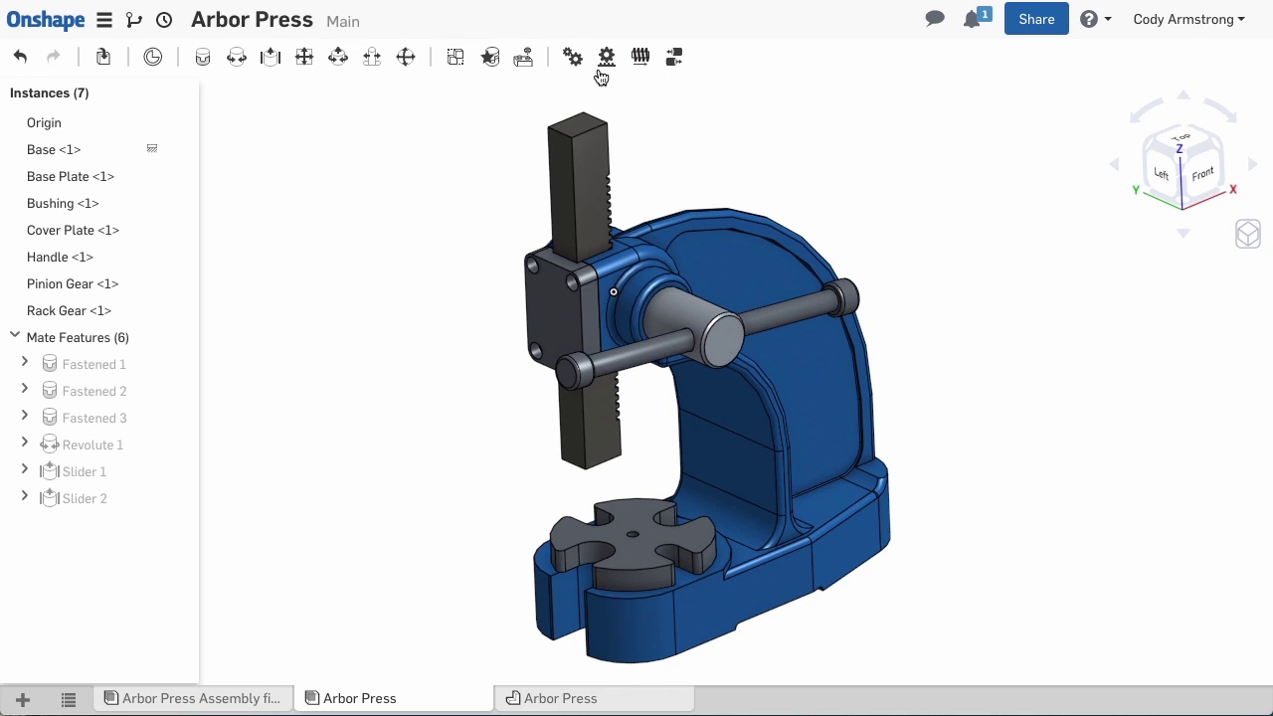
click(606, 58)
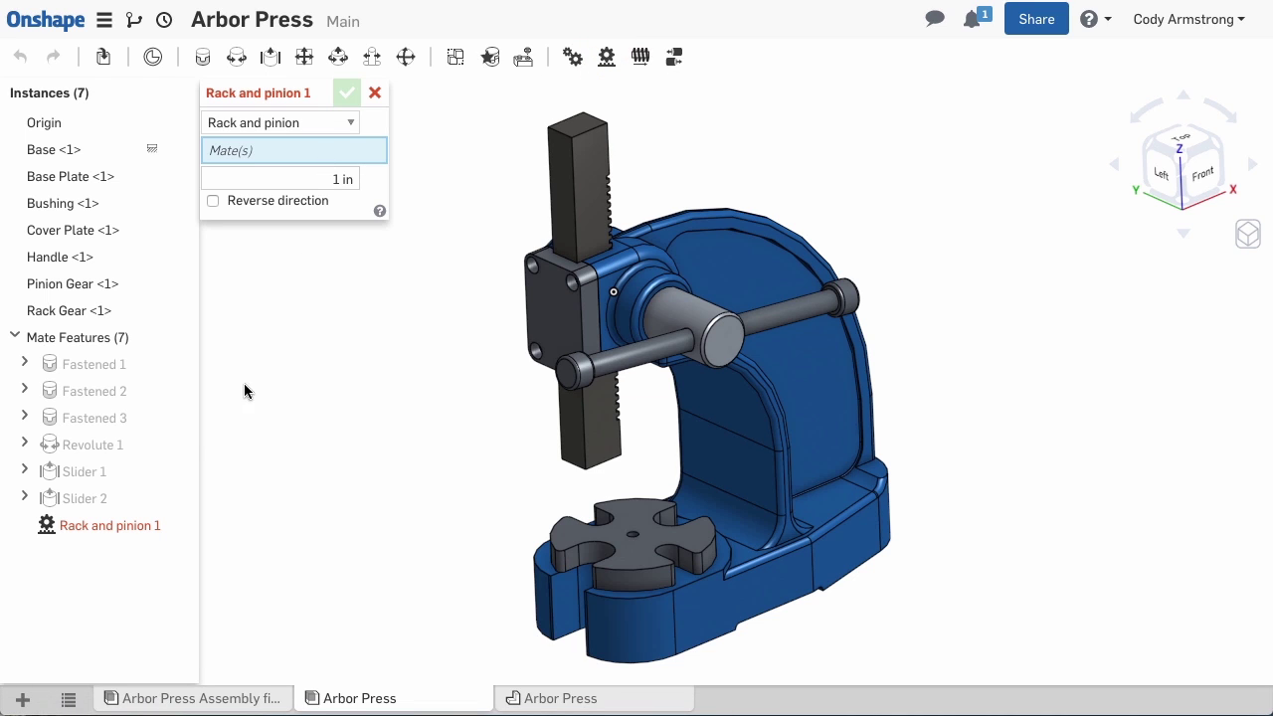
click(111, 447)
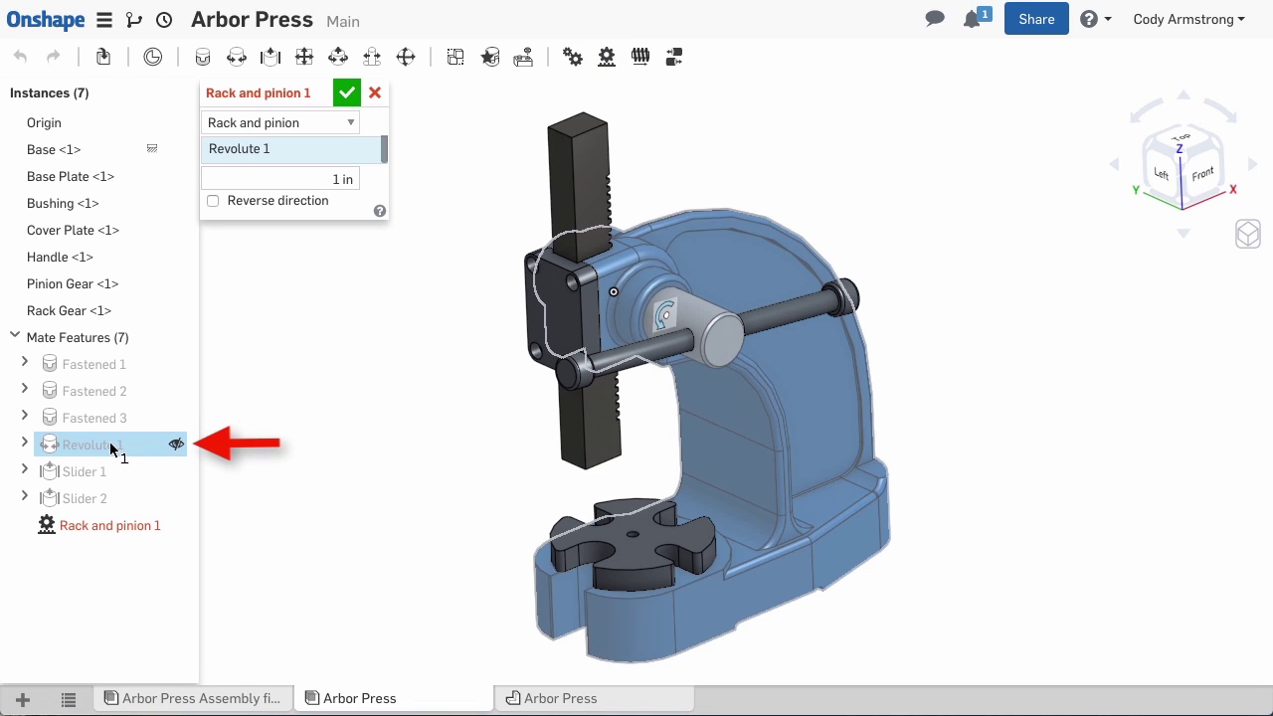
click(89, 473)
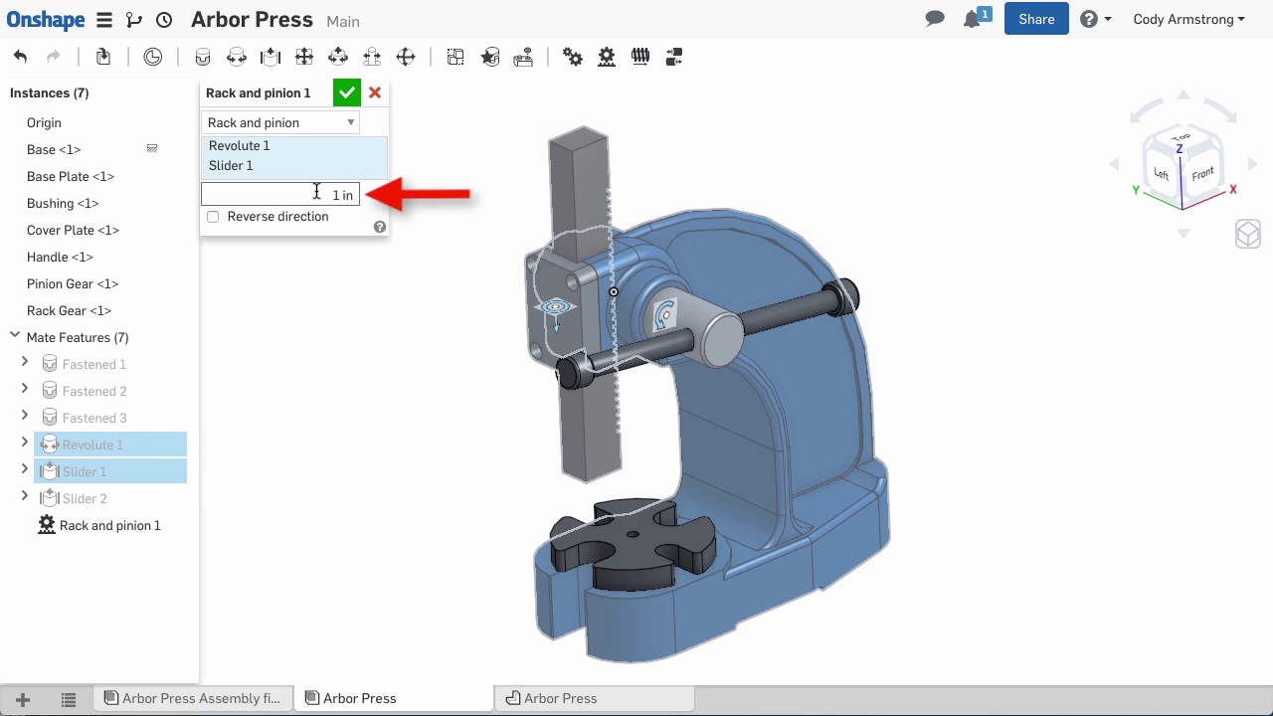
drag(316, 191, 373, 193)
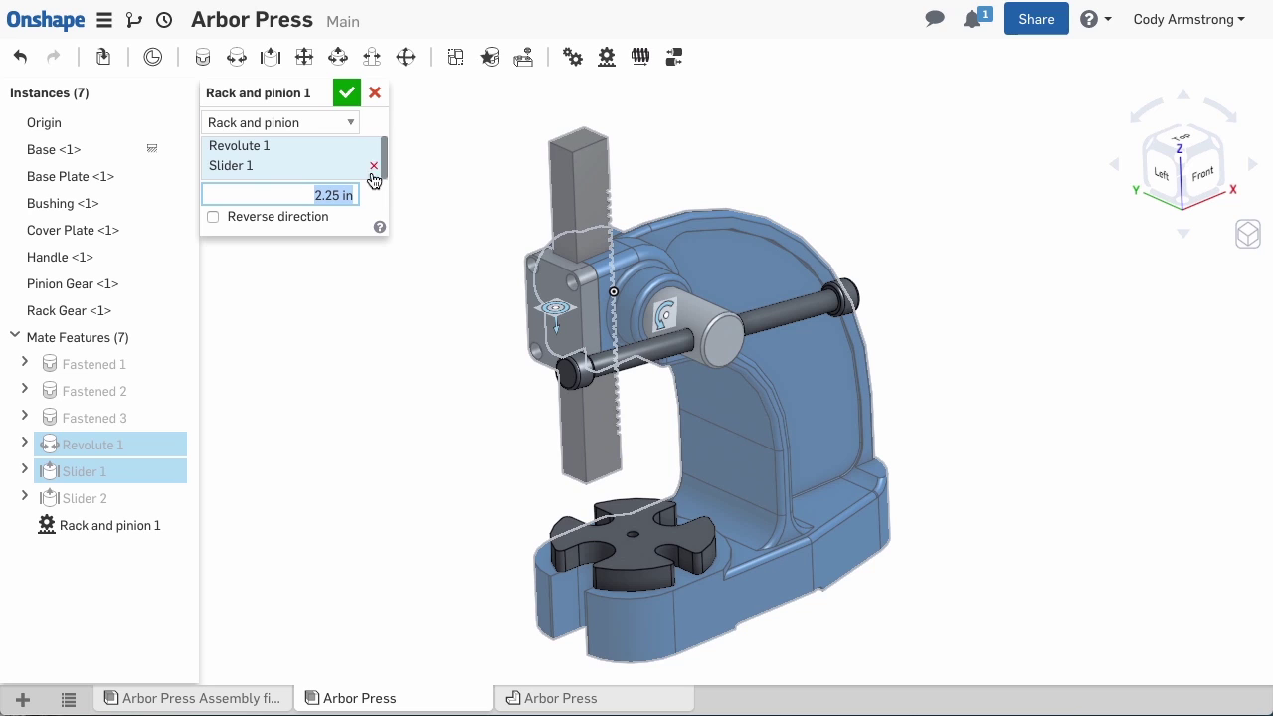
click(346, 93)
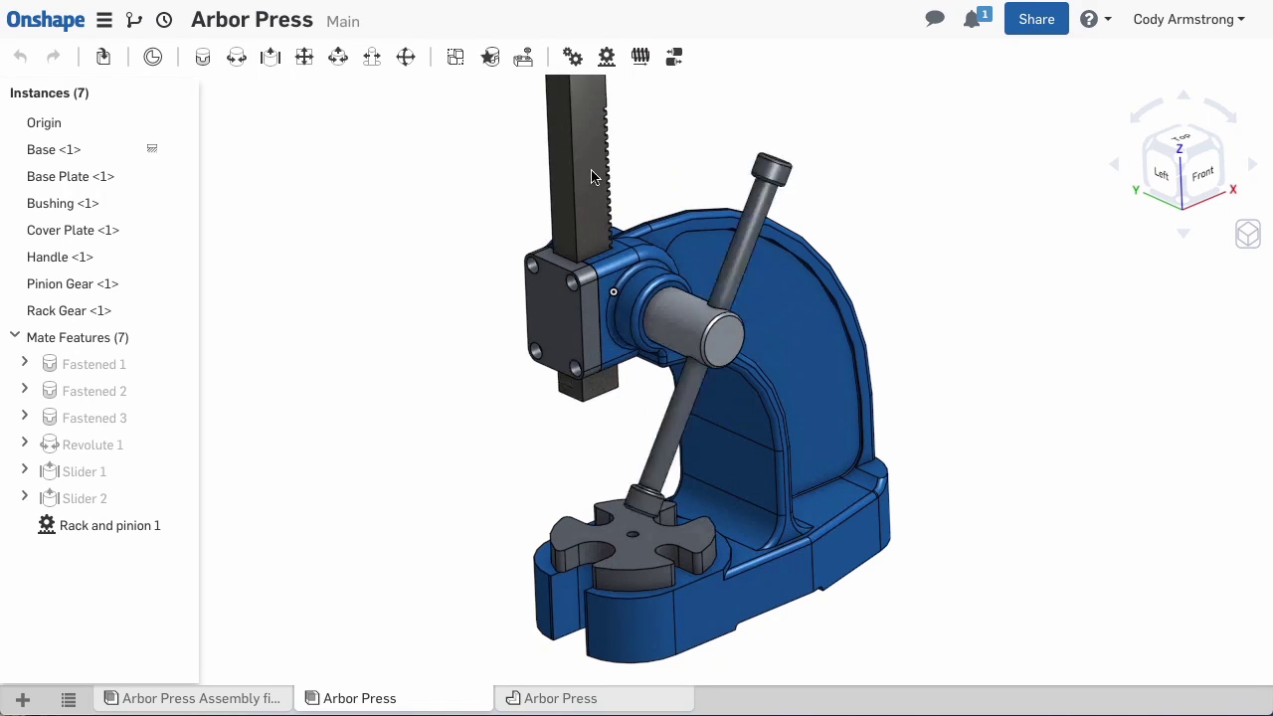
drag(592, 177, 594, 262)
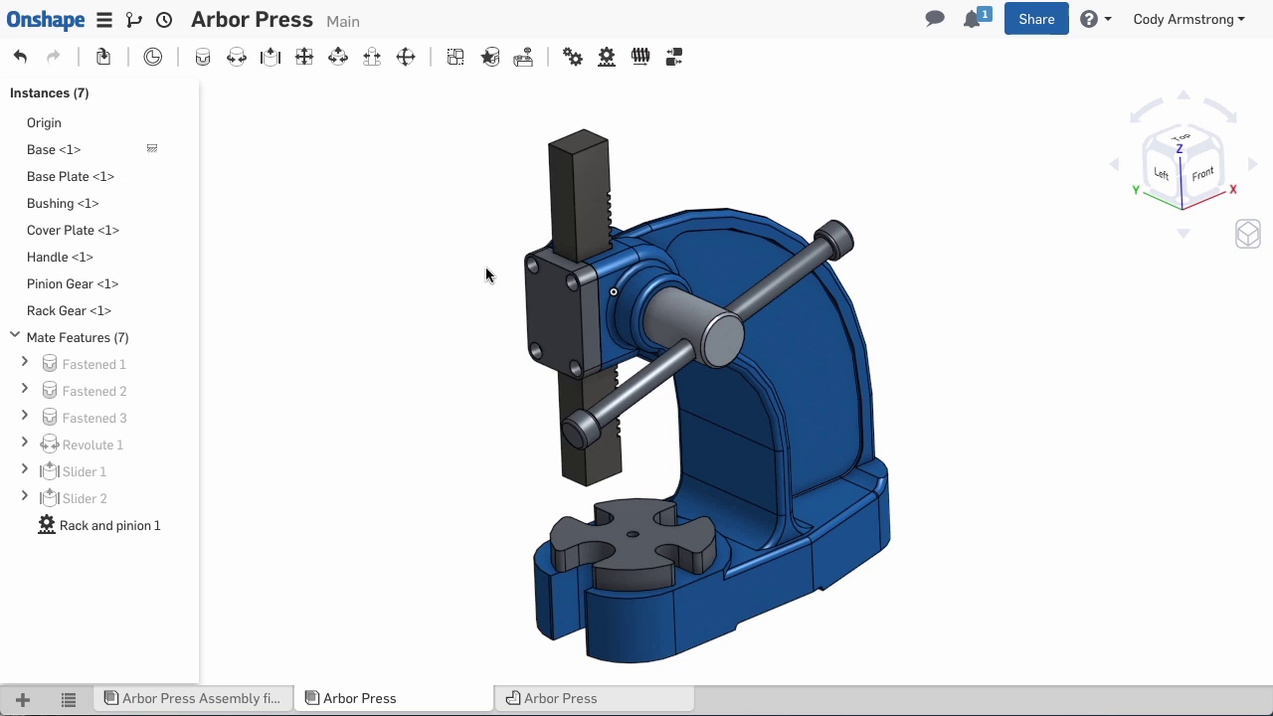
drag(577, 192, 580, 151)
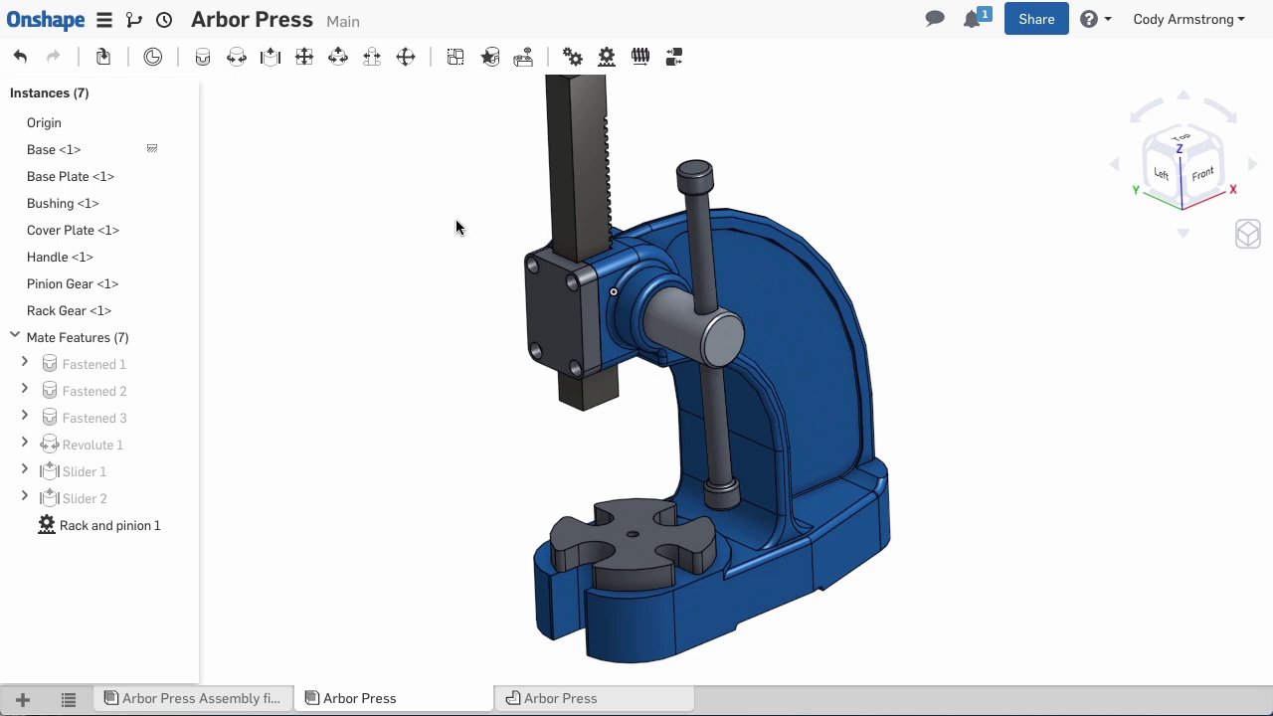
Step: Edit Slider 1, slide the rack gear to gauge its travel, and set limits of -2.5 in minimum and 1.875 in maximum
right_click(92, 474)
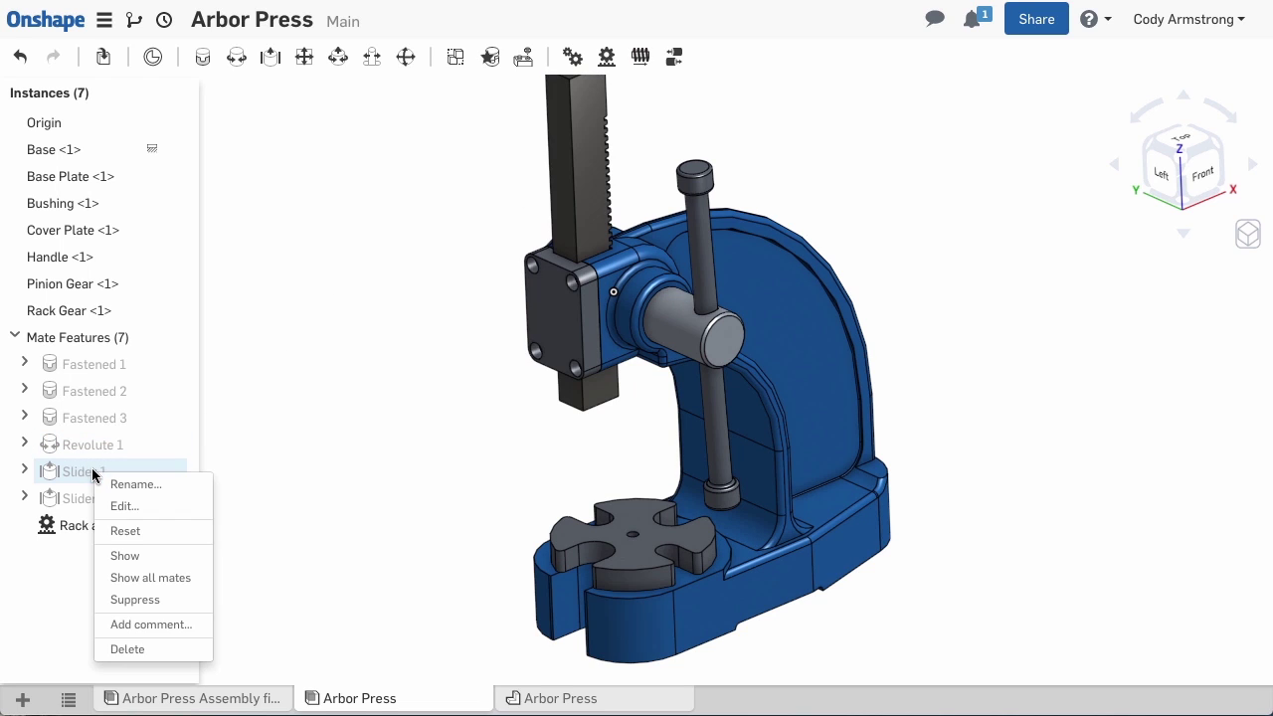
click(124, 506)
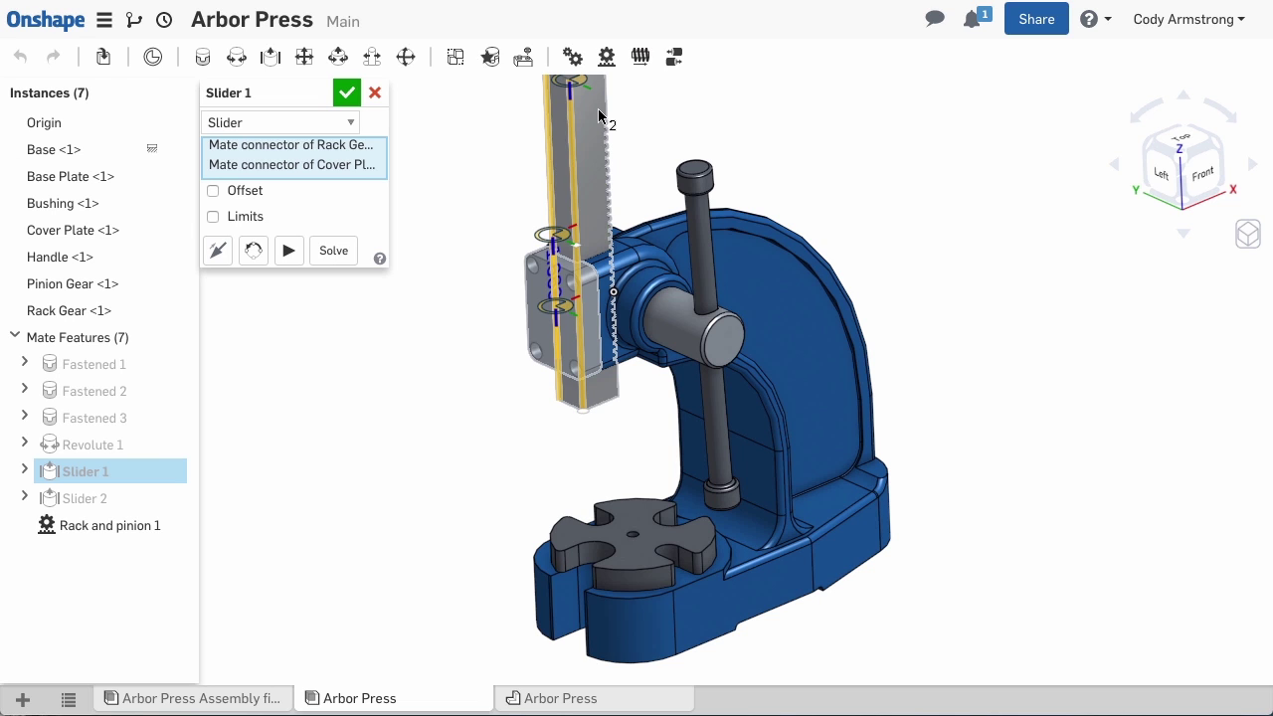
drag(572, 116, 567, 329)
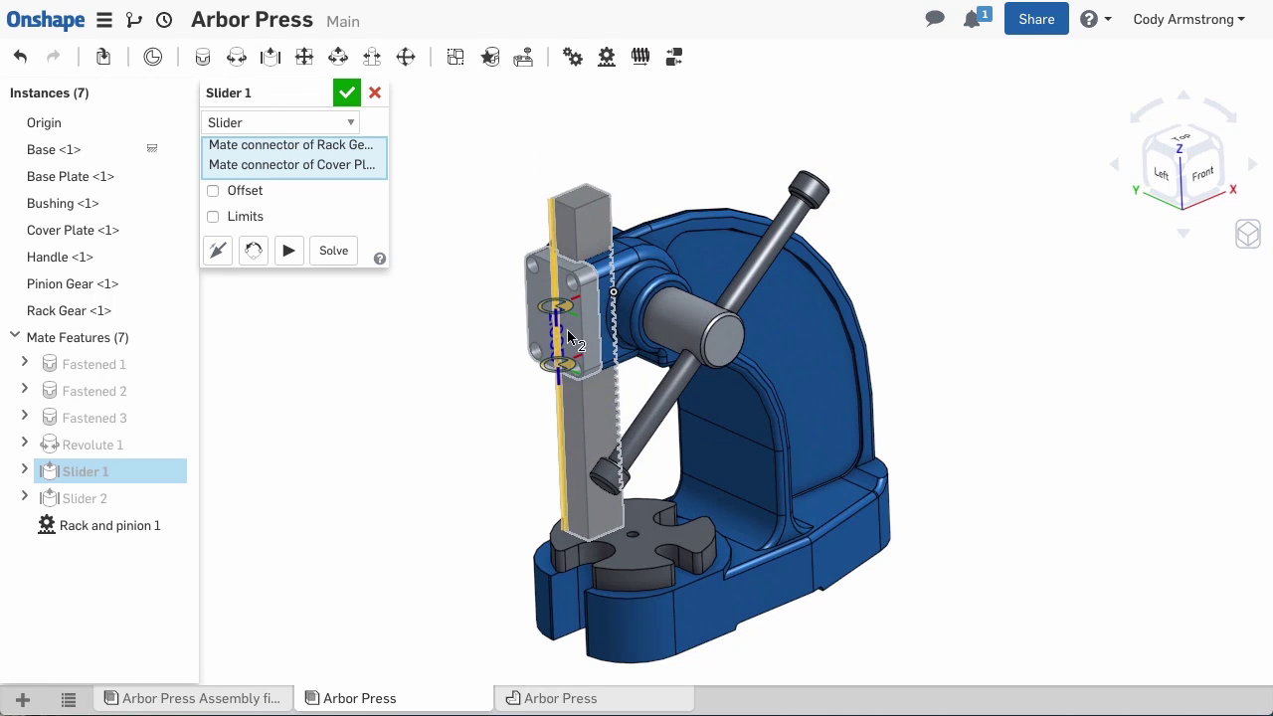
scroll(567, 329, up, 5)
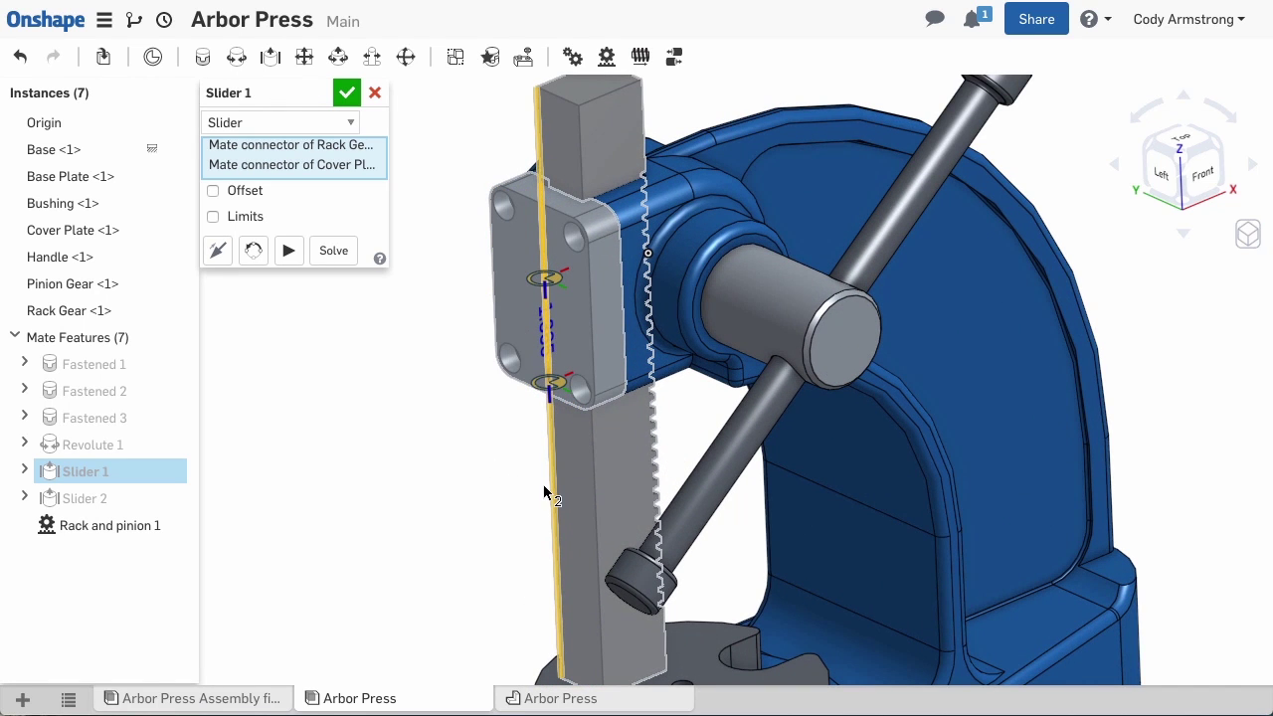
drag(545, 454, 342, 297)
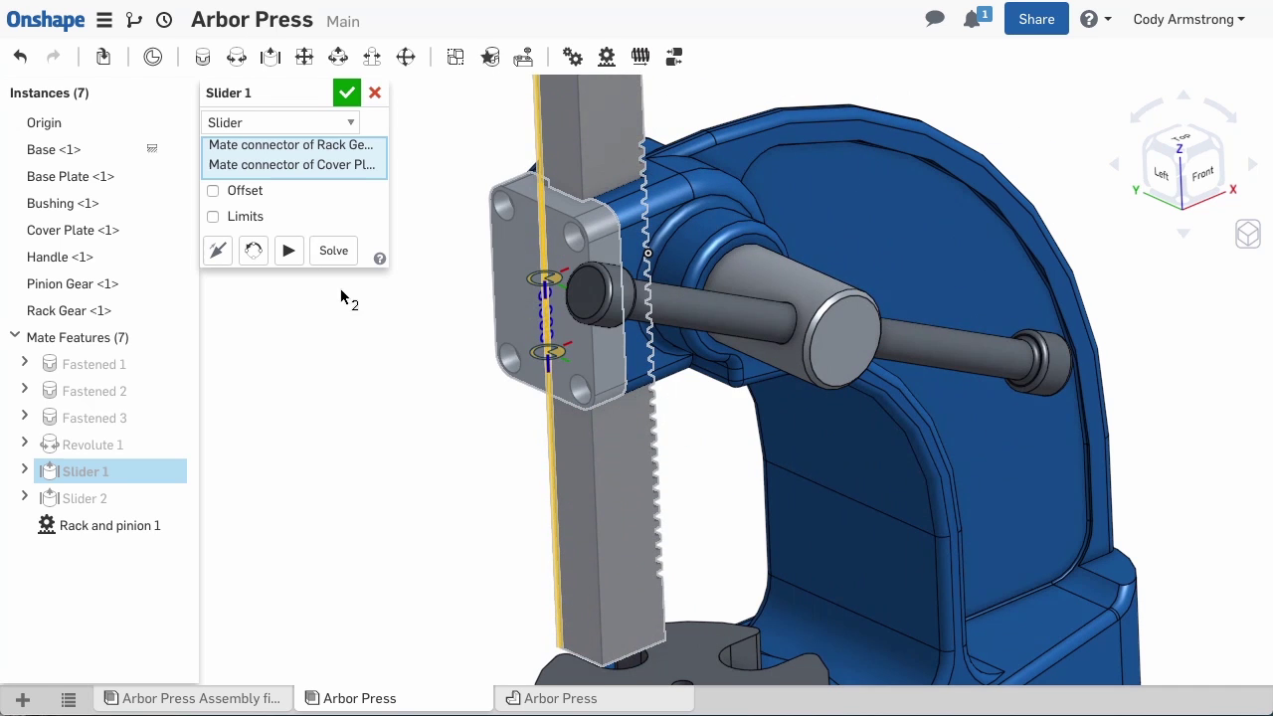
click(213, 217)
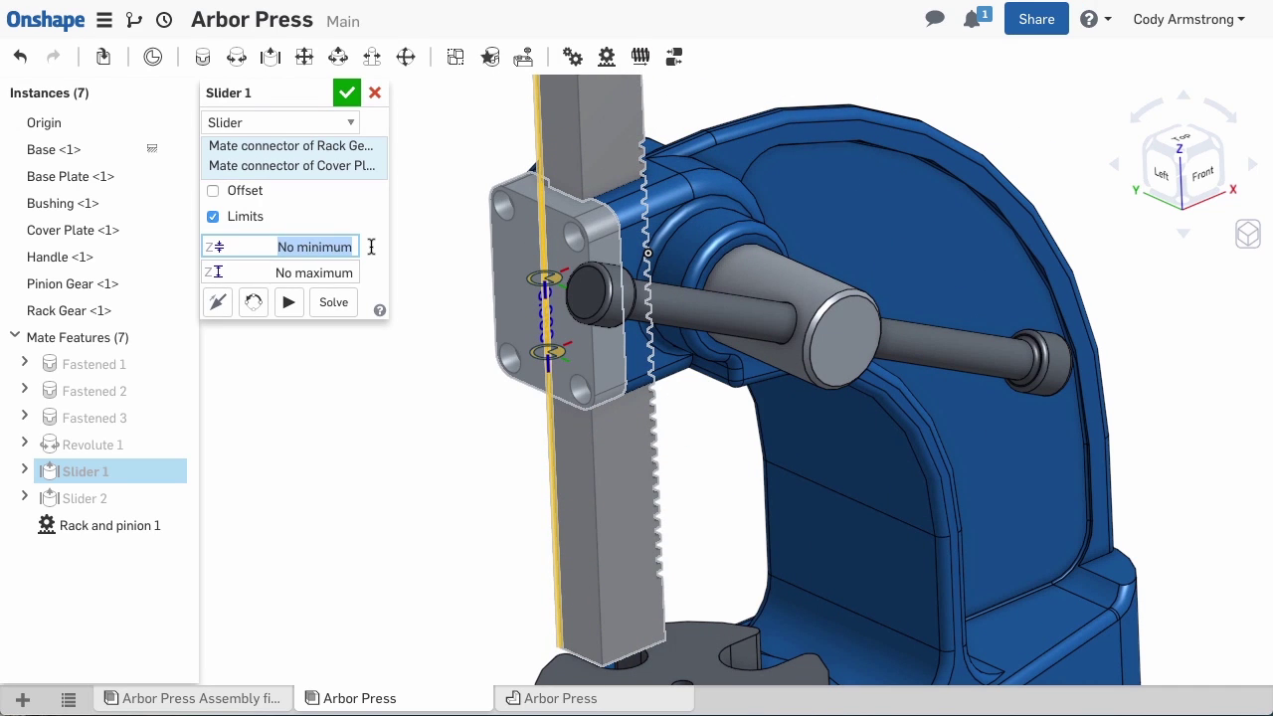
click(218, 271)
text(1.875)
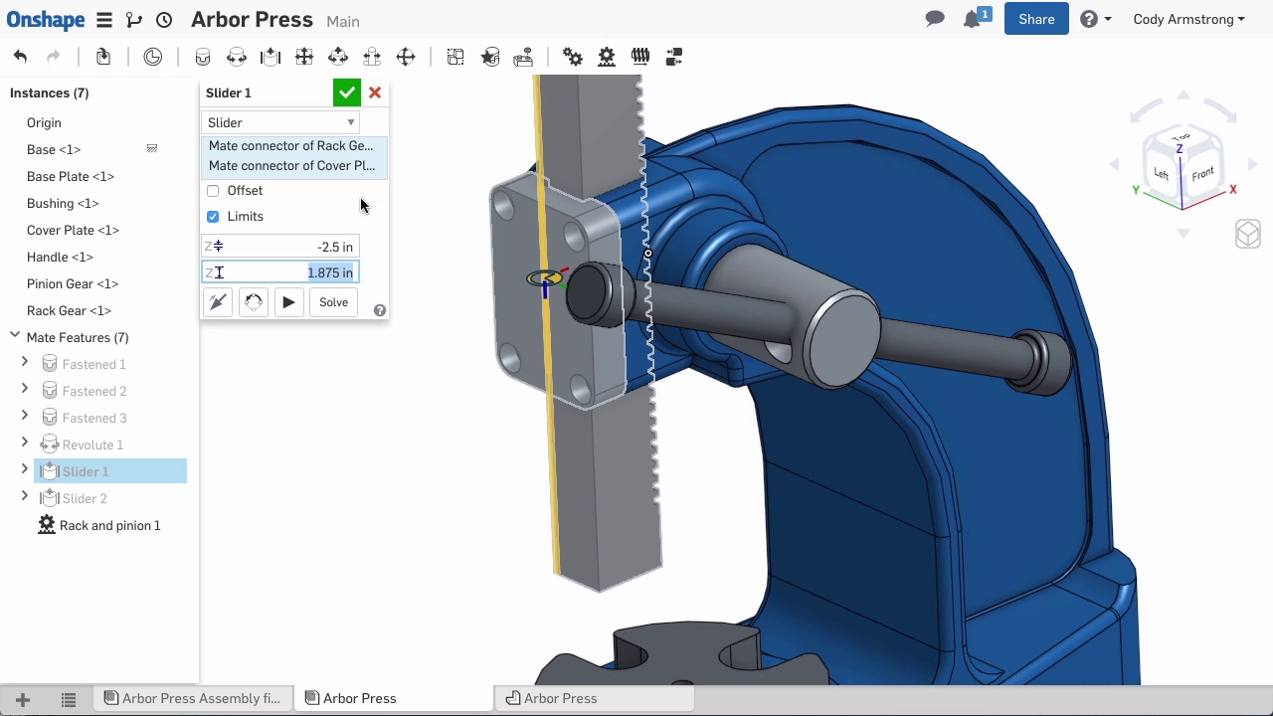
click(343, 98)
Step: Slide the rack gear along the cover plate and down toward the base plate to test its travel limits
scroll(418, 271, down, 1)
middle_drag(418, 271, 461, 347)
drag(603, 250, 586, 306)
scroll(493, 305, down, 1)
middle_drag(493, 305, 522, 259)
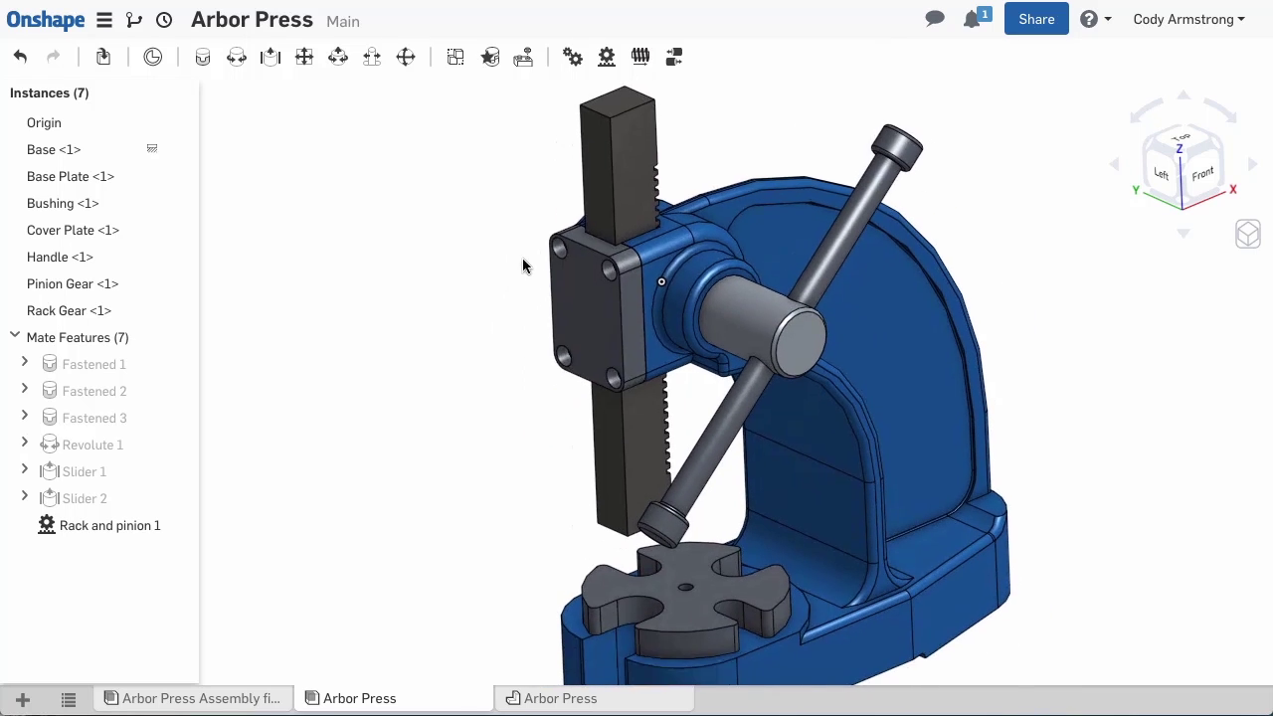
drag(620, 423, 630, 554)
middle_drag(462, 480, 432, 401)
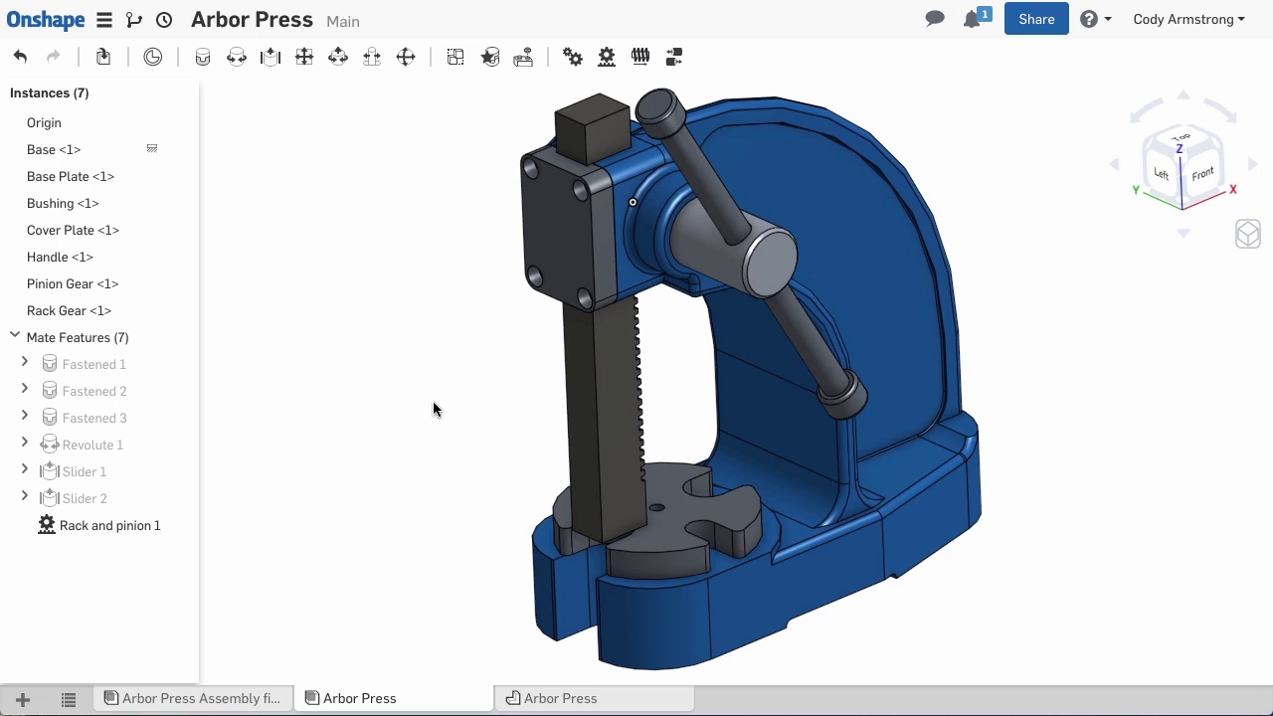
Step: Limit the handle's Slider 2 mate to a minimum of -2.75 in and a maximum of 2.75 in, previewing its motion
right_click(100, 498)
click(139, 532)
click(213, 216)
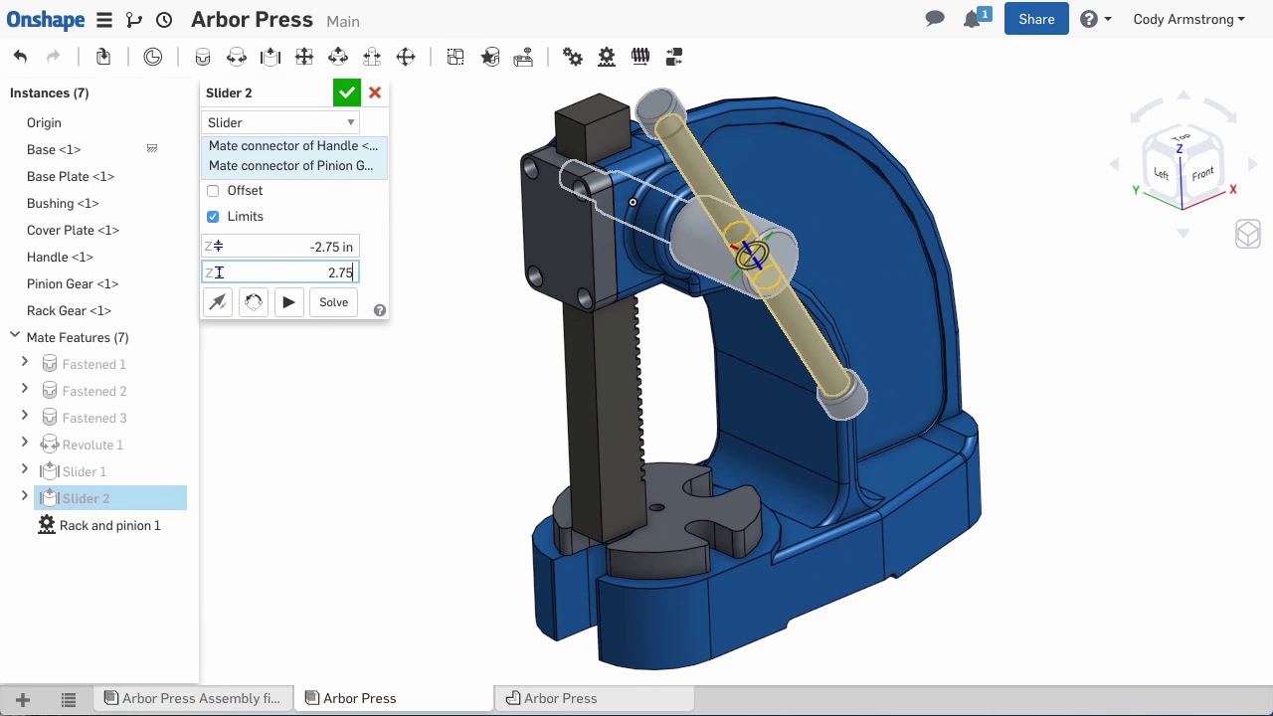
click(288, 303)
click(346, 92)
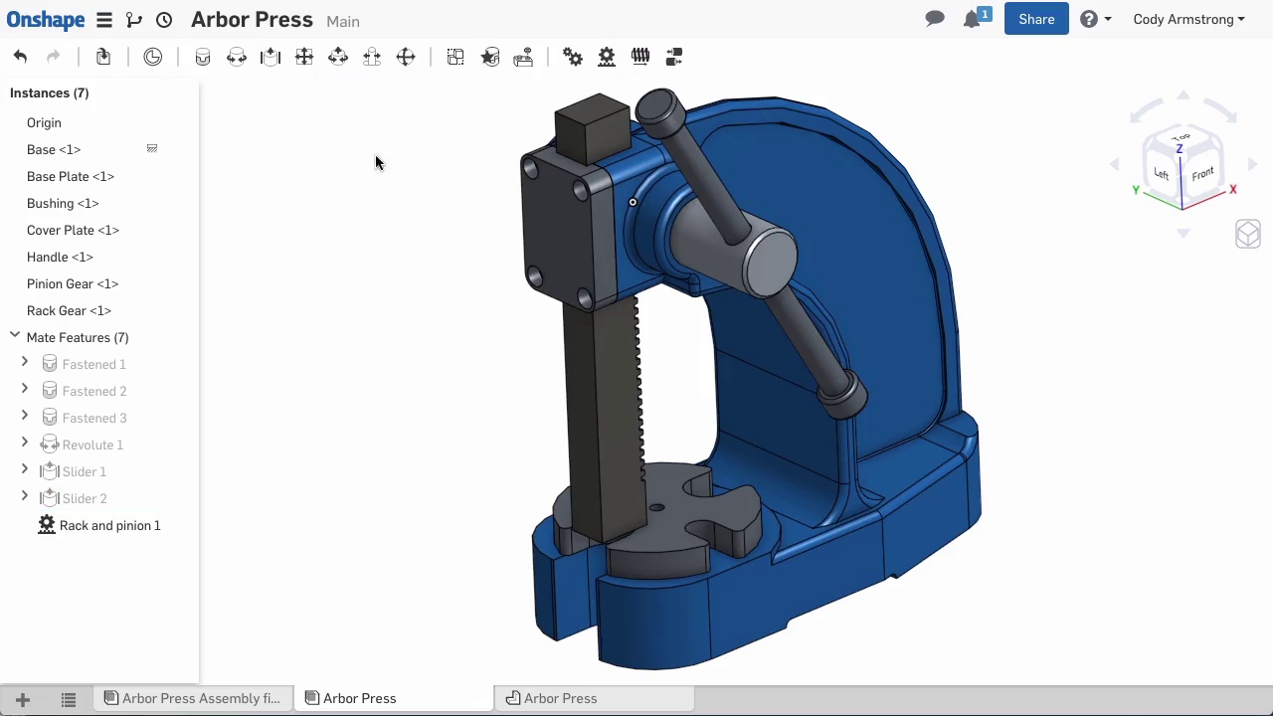